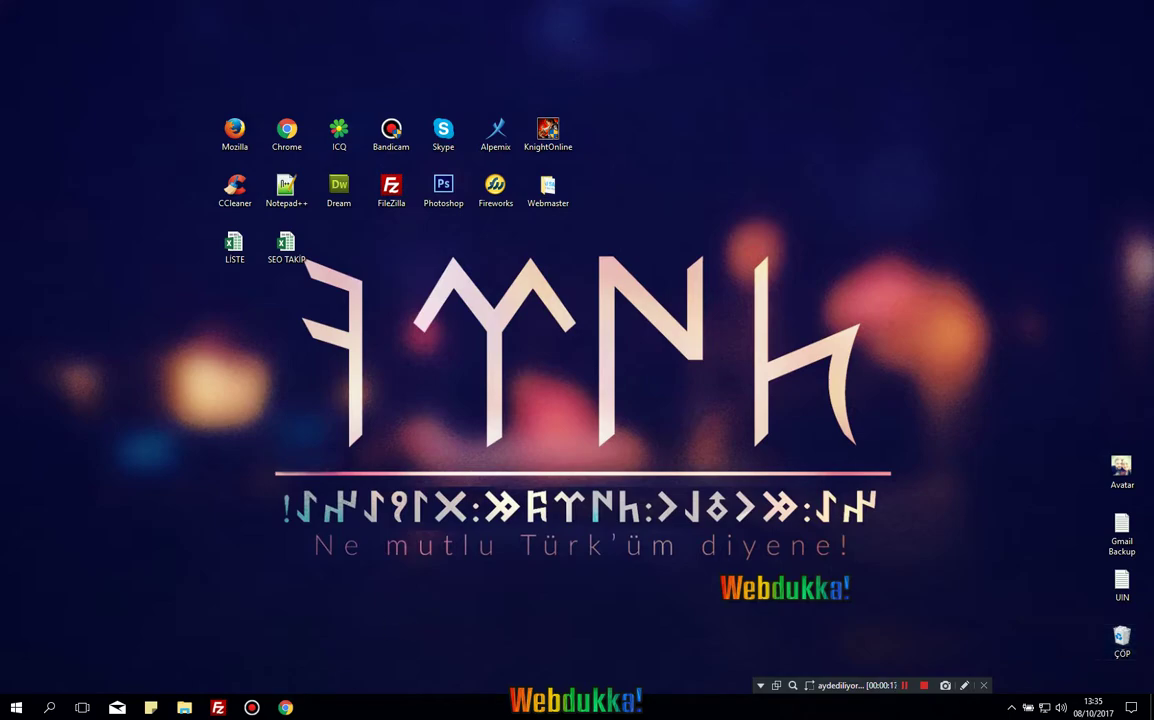
Search Google for 'opencart' in Chrome and open the OpenCart Türkiye result at opencart-tr.com.
key(alt+Tab)
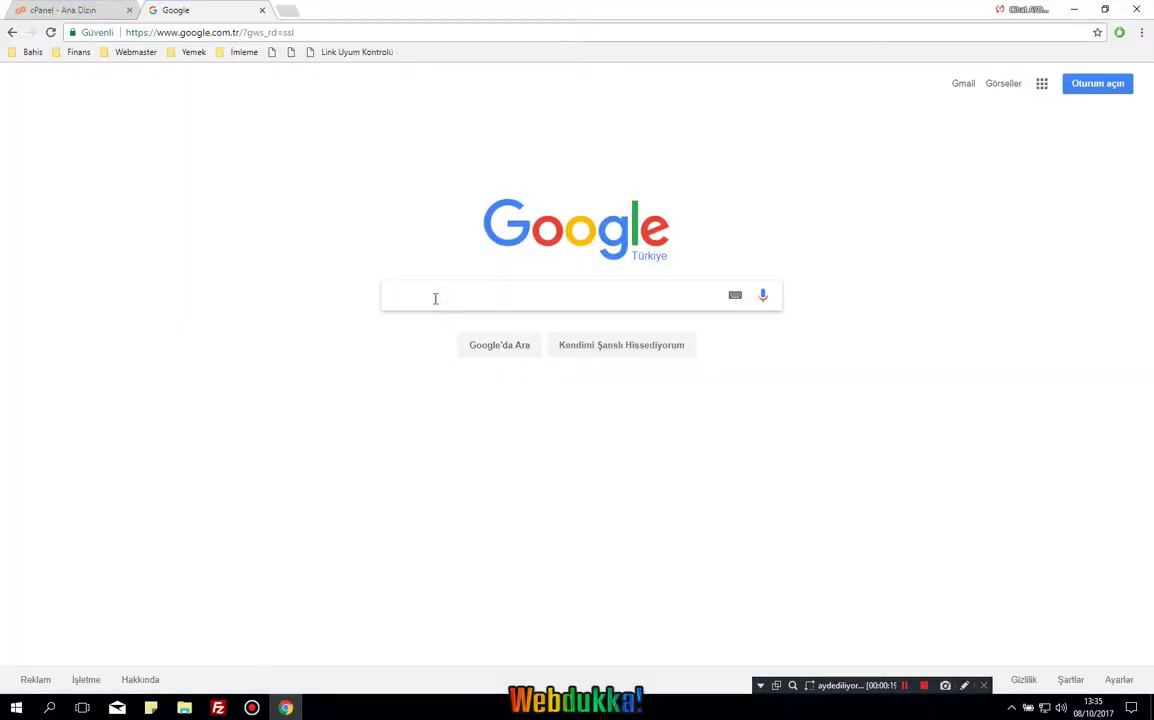
text(opencart)
key(Return)
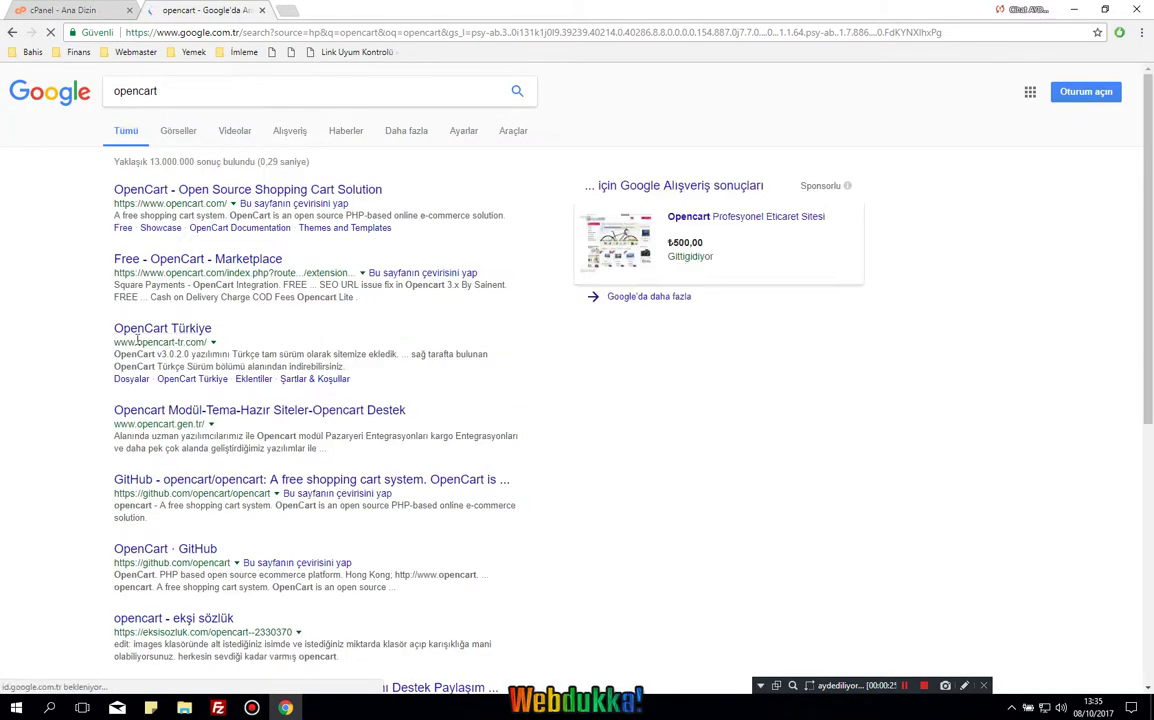
click(203, 328)
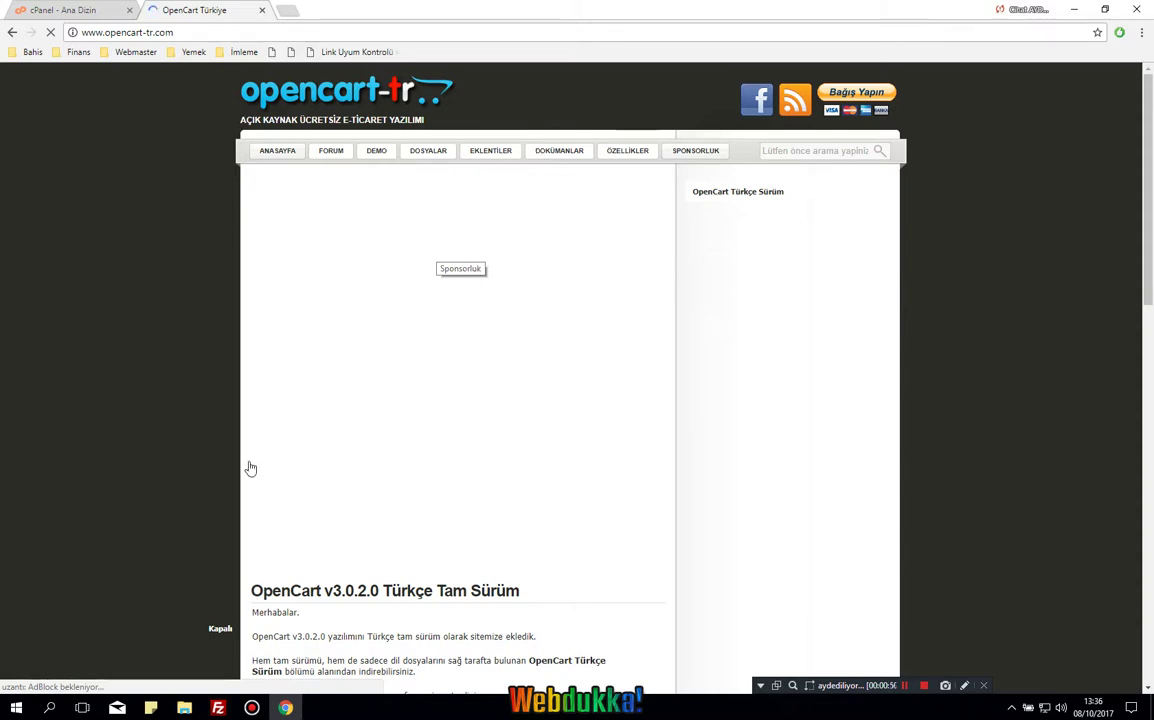
Scroll the OpenCart Türkiye post, close its tab, and switch to FileZilla.
scroll(1146, 113, down, 3)
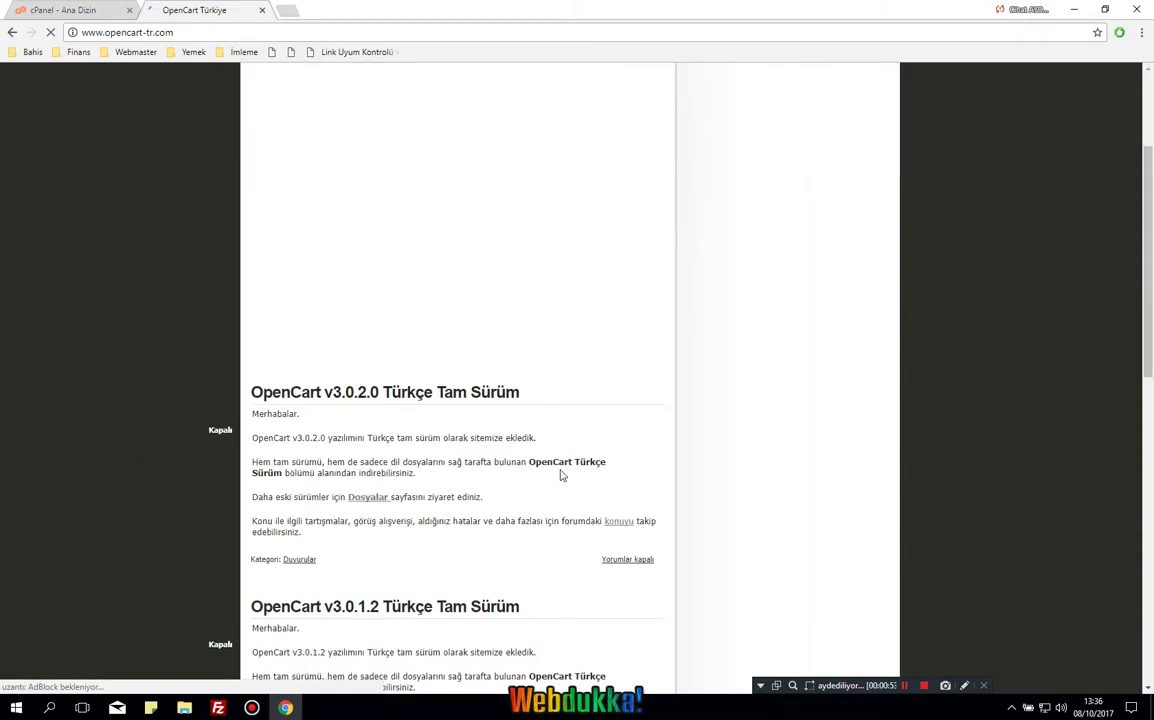
scroll(360, 505, down, 2)
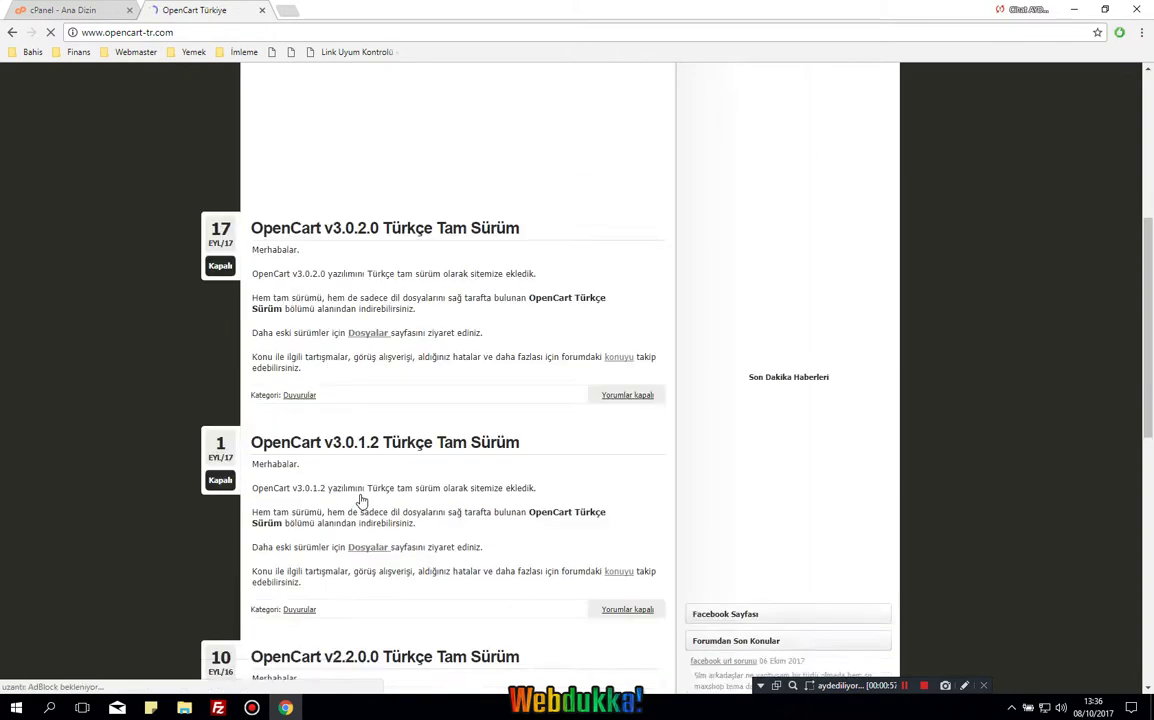
scroll(362, 500, up, 4)
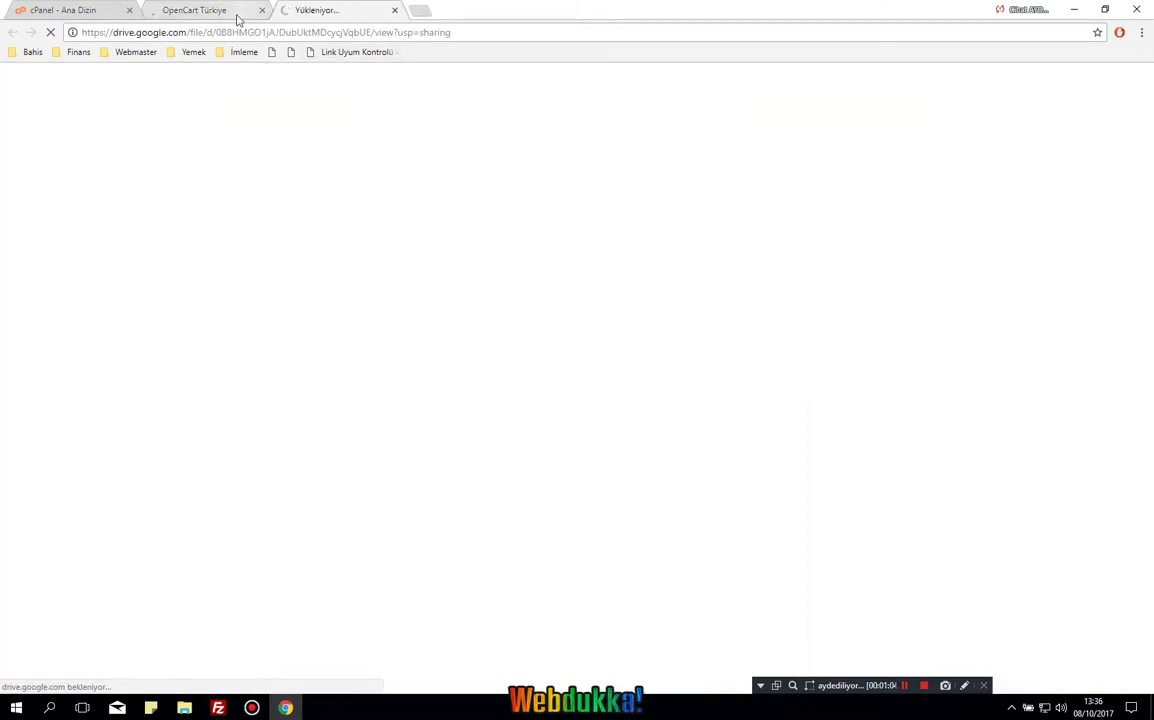
click(262, 10)
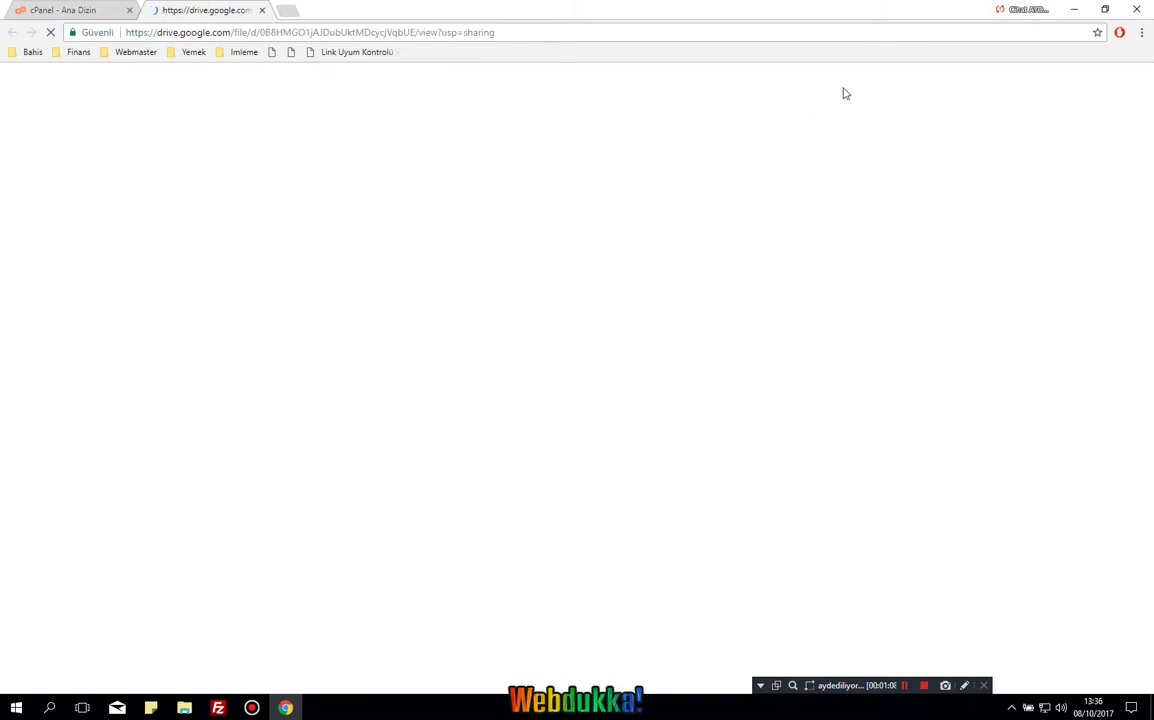
click(219, 708)
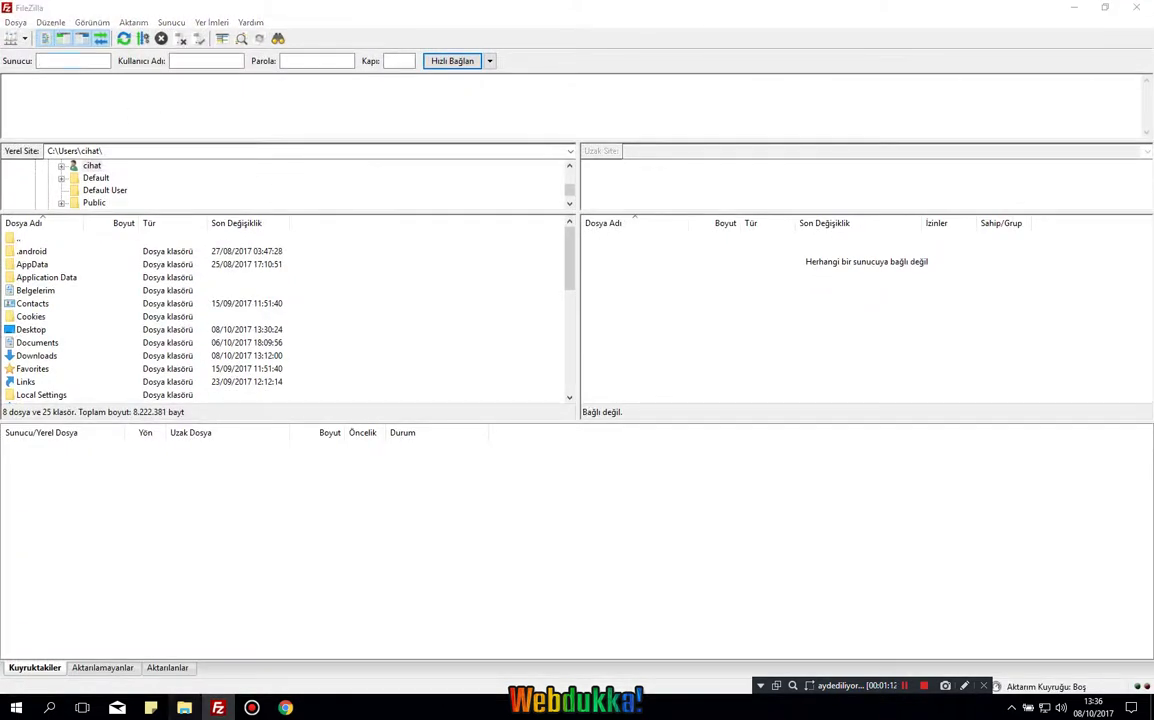
Quick Connect to the shop's FTP host with its username and password, accepting the unknown certificate.
click(285, 708)
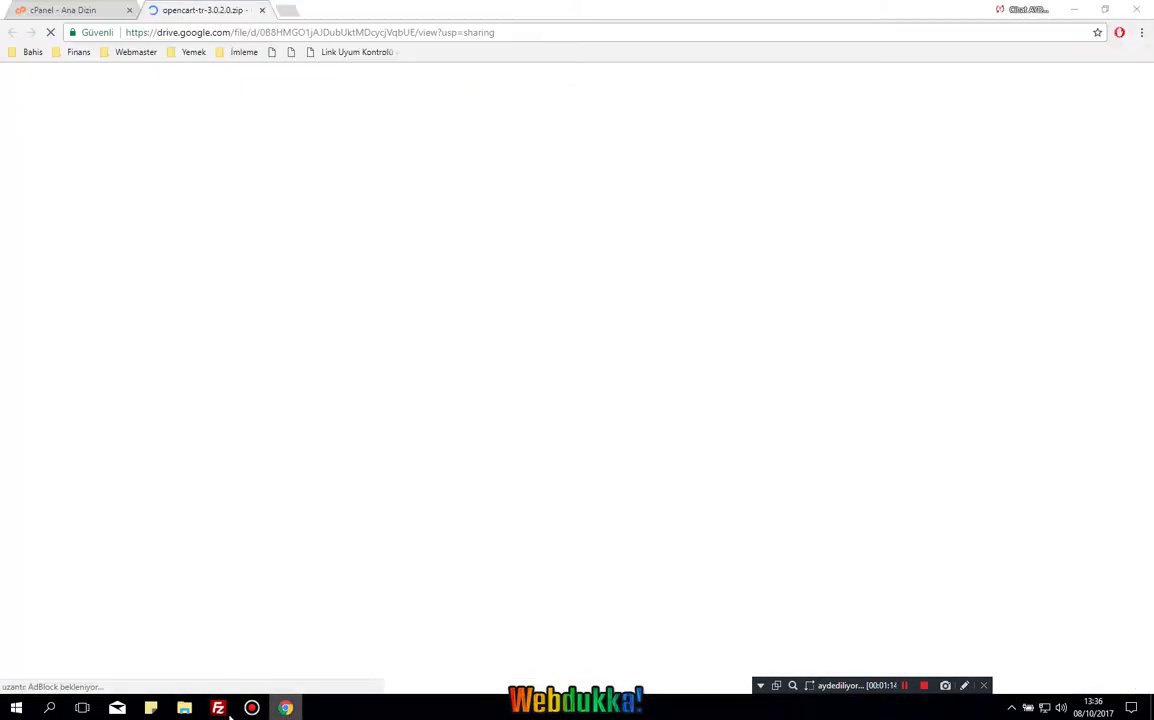
click(218, 708)
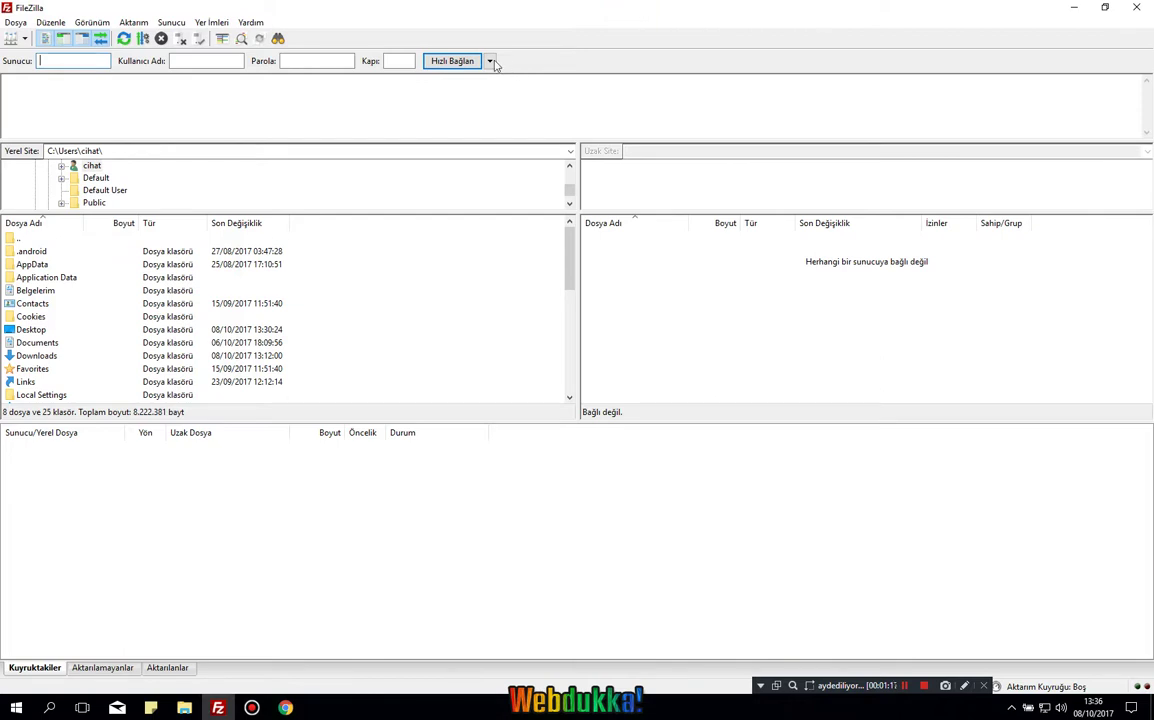
click(489, 61)
click(42, 61)
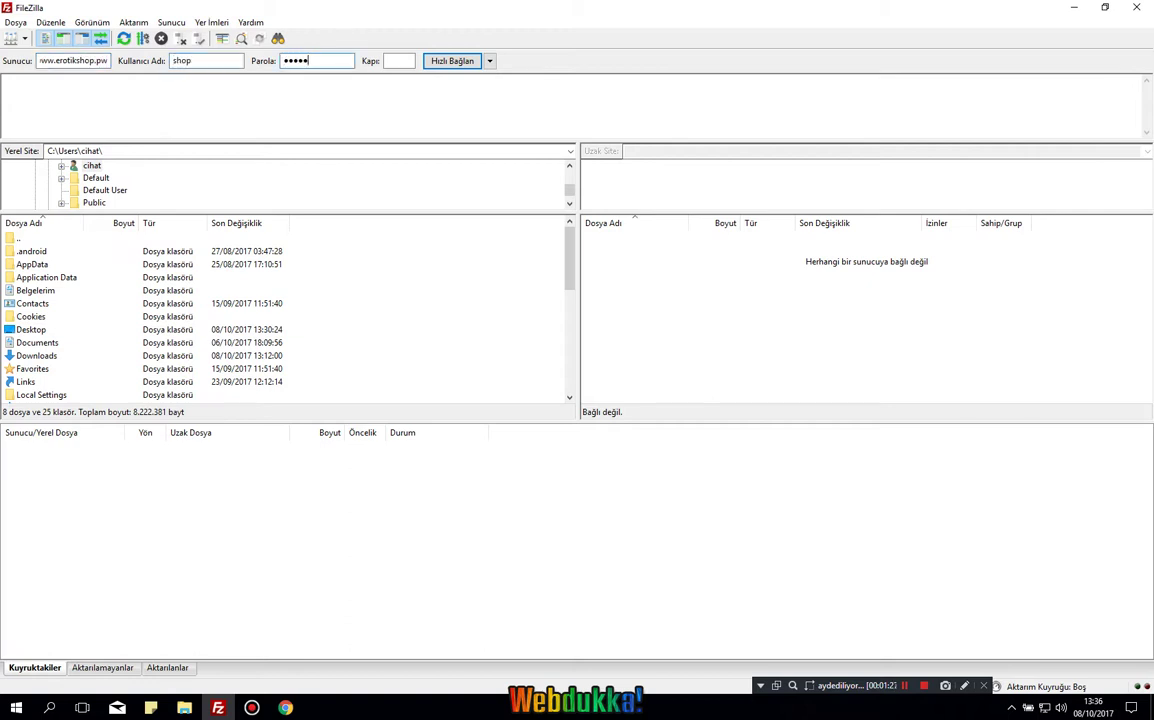
key(Return)
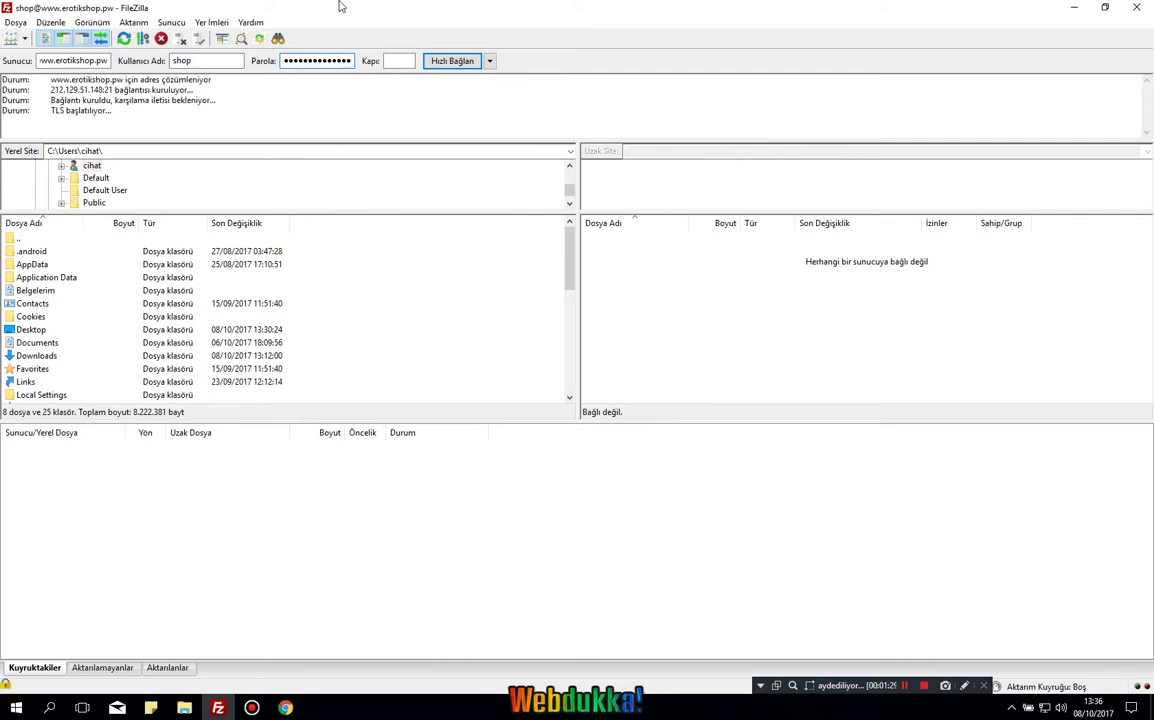
click(660, 507)
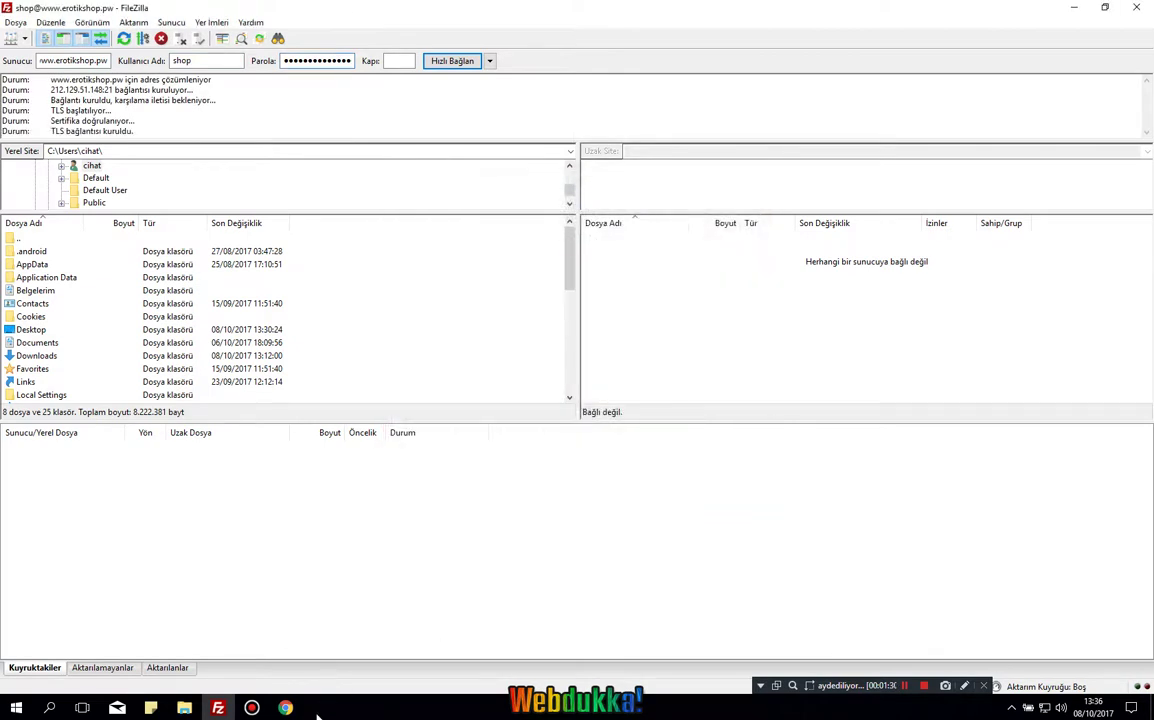
Open remote public_html and select all nine files in local opencart-tr-3.0.2.0 > tam-surum > ana_dizine_yukleyin.
click(619, 358)
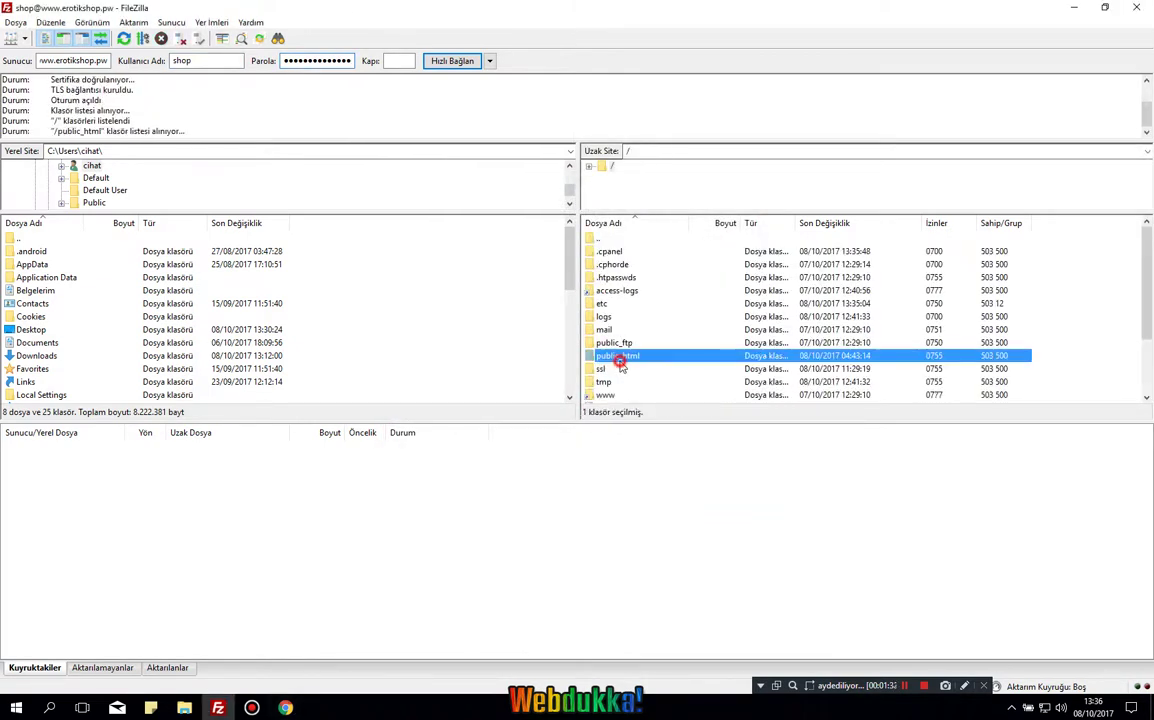
double_click(619, 358)
click(184, 708)
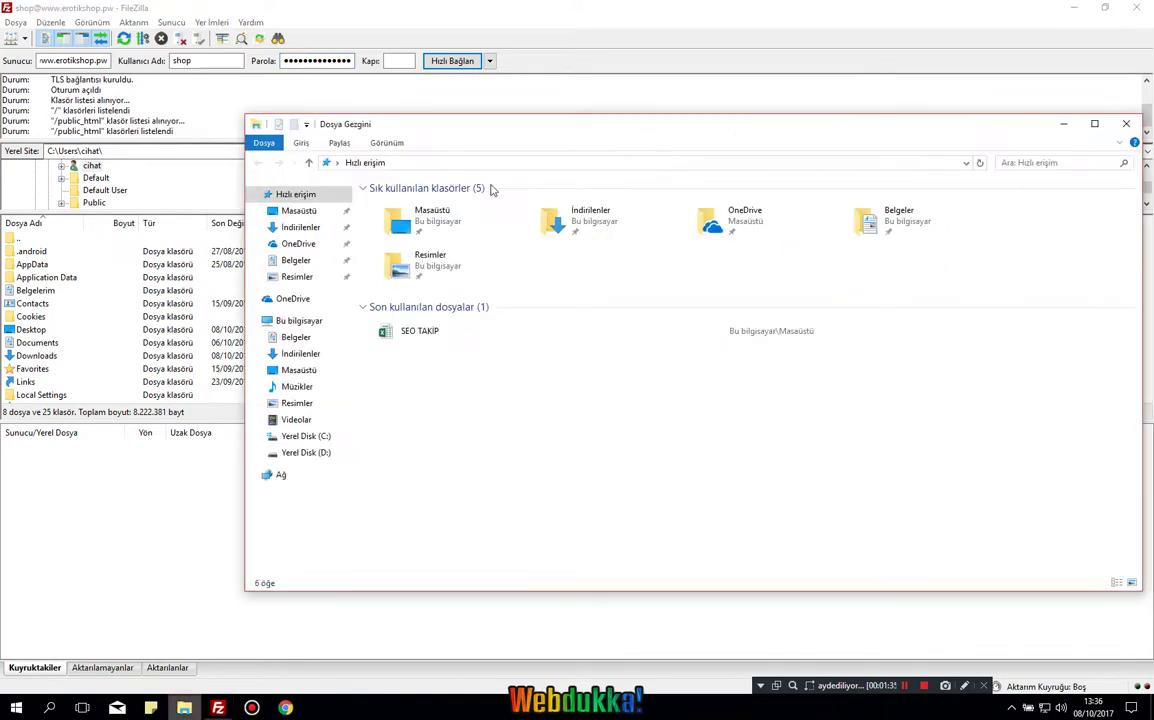
double_click(553, 220)
double_click(412, 262)
drag(484, 430, 422, 343)
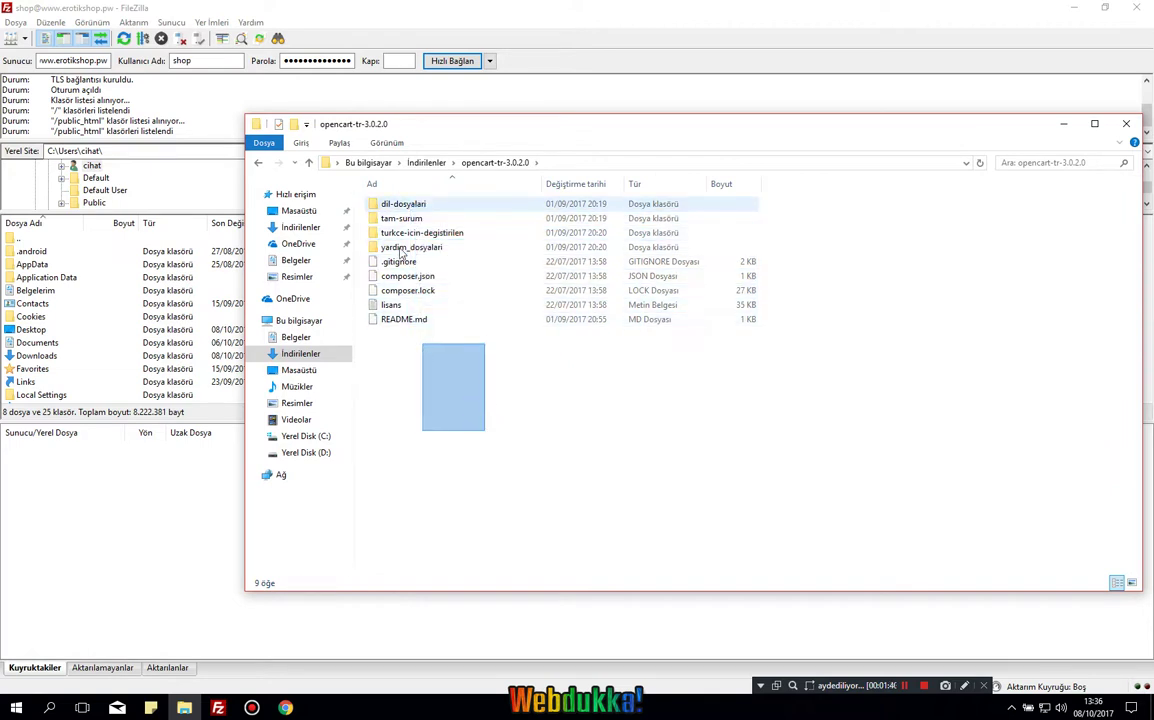
double_click(410, 218)
double_click(418, 206)
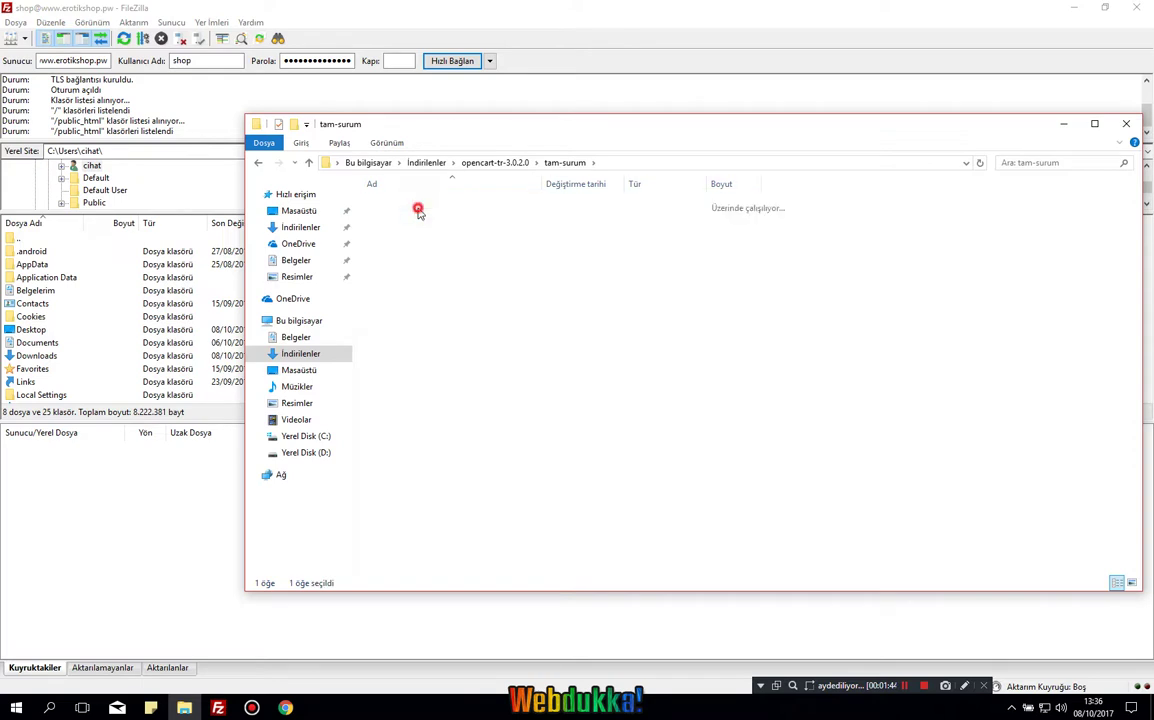
drag(505, 465, 340, 185)
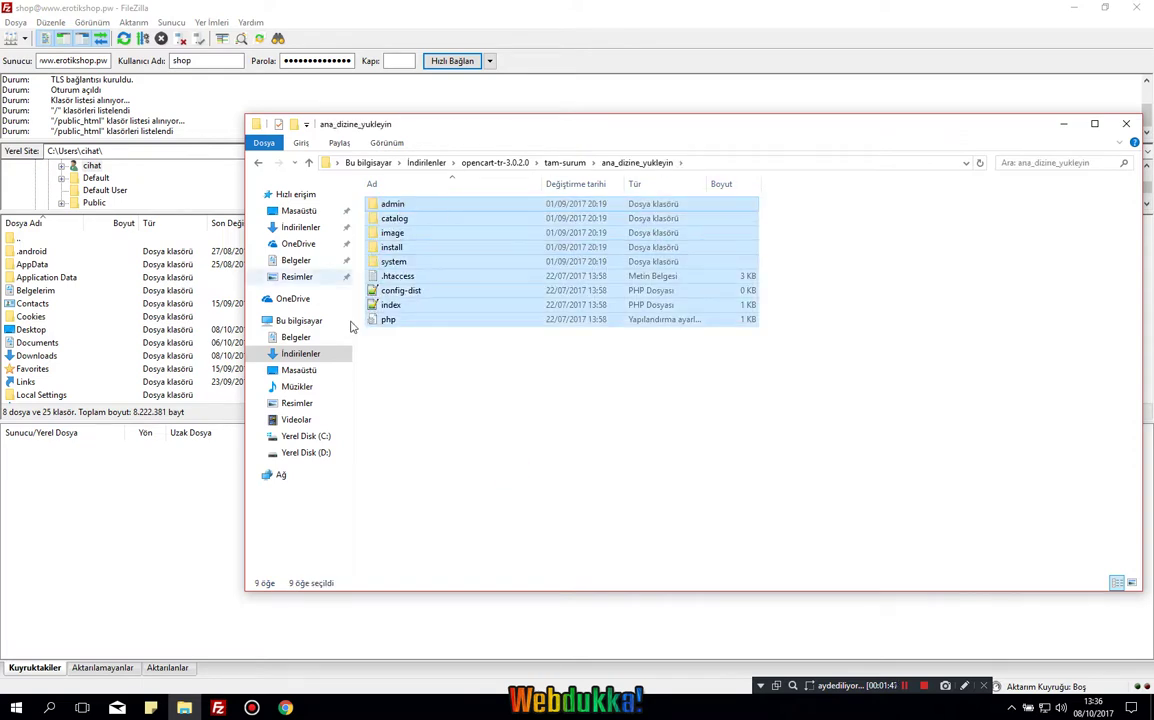
Delete the .well-known folder from the server's public_html, confirming the deletion.
key(alt+Tab)
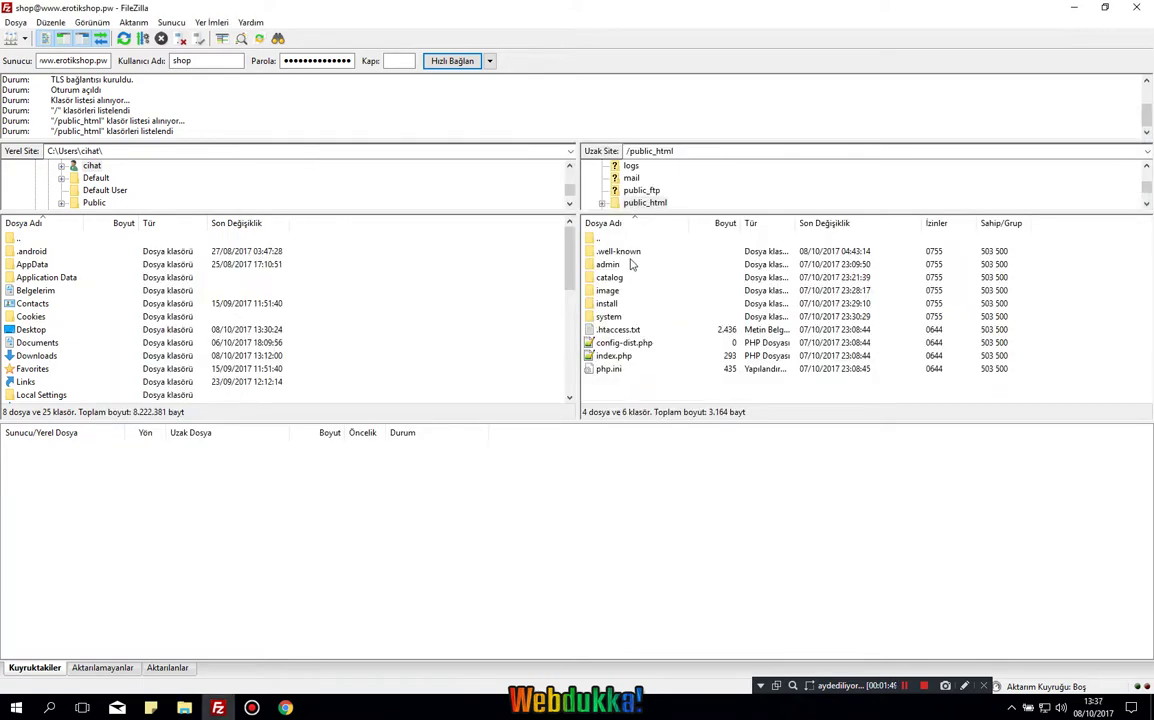
click(635, 255)
key(Delete)
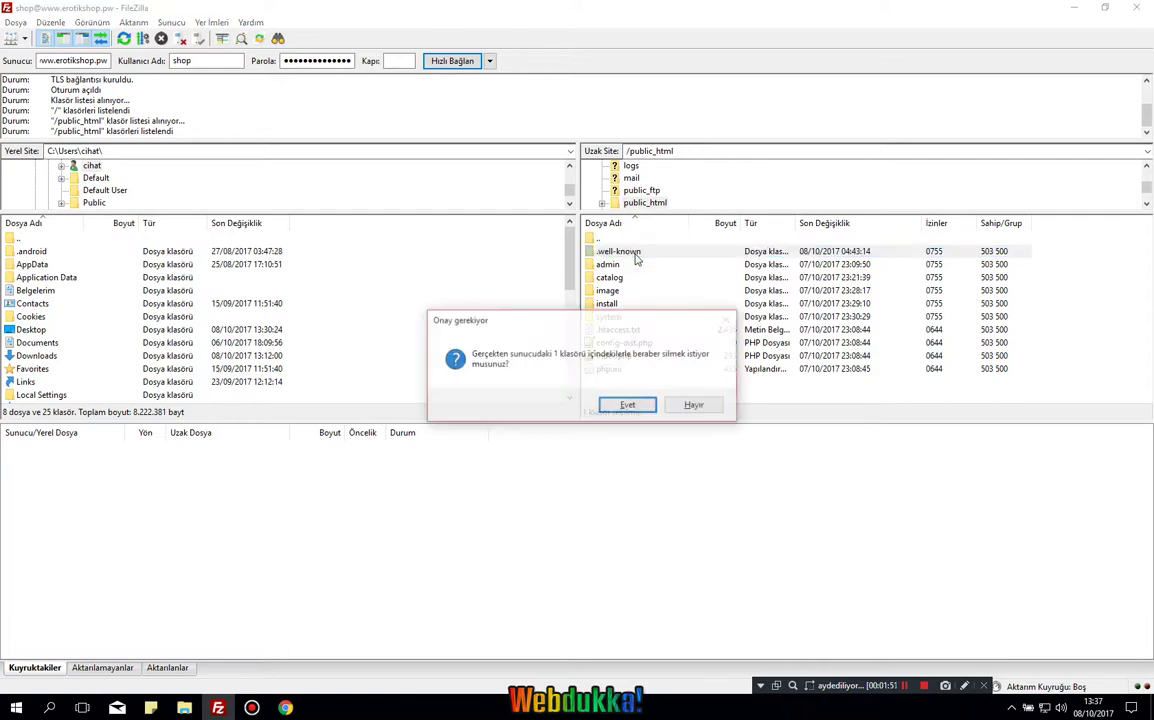
key(Return)
click(285, 707)
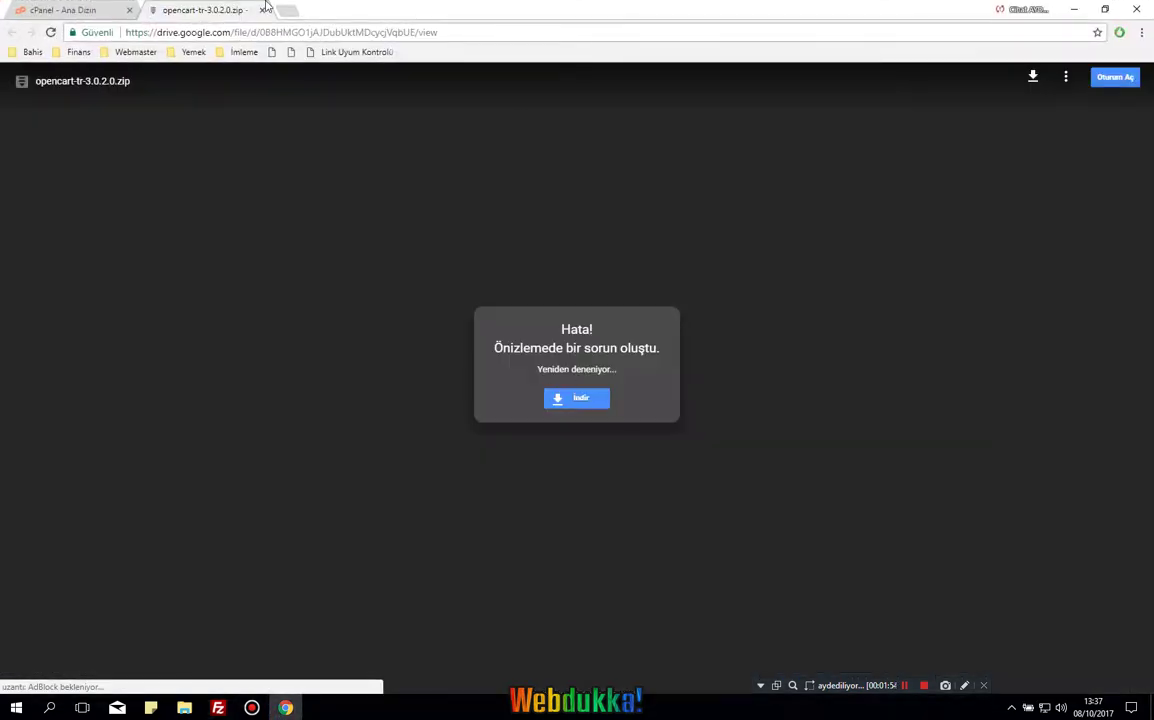
click(296, 32)
text(www.ero)
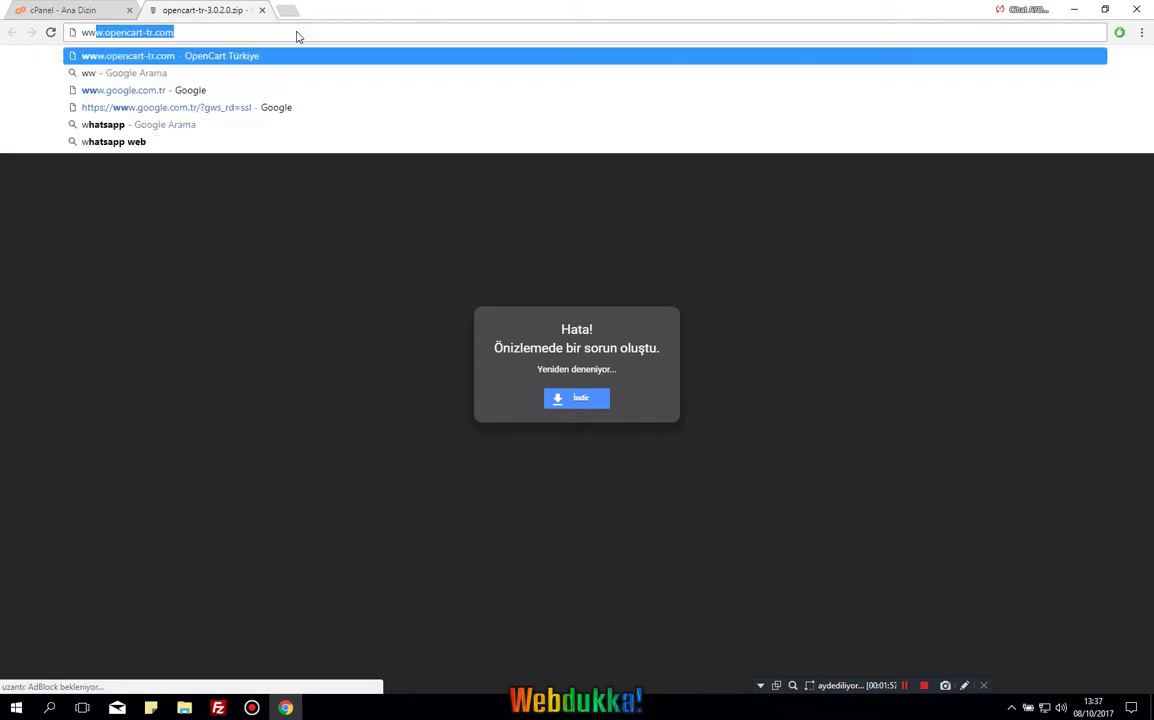
text(tikshop.pw)
key(Return)
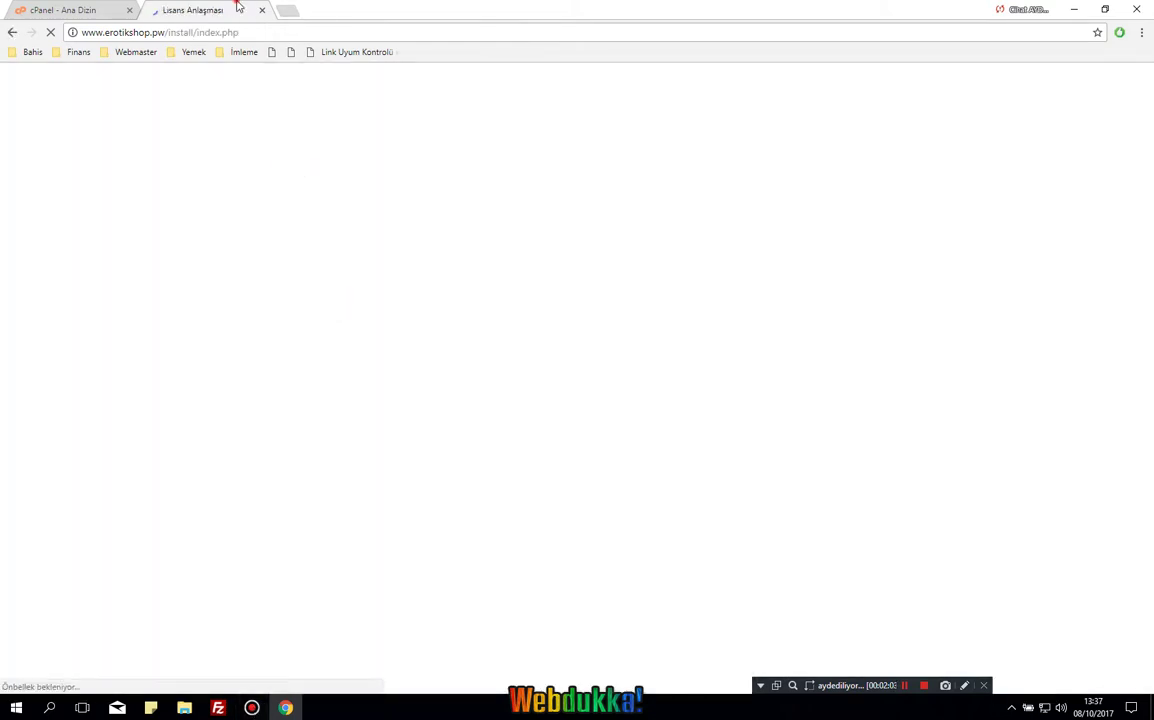
drag(115, 6, 70, 10)
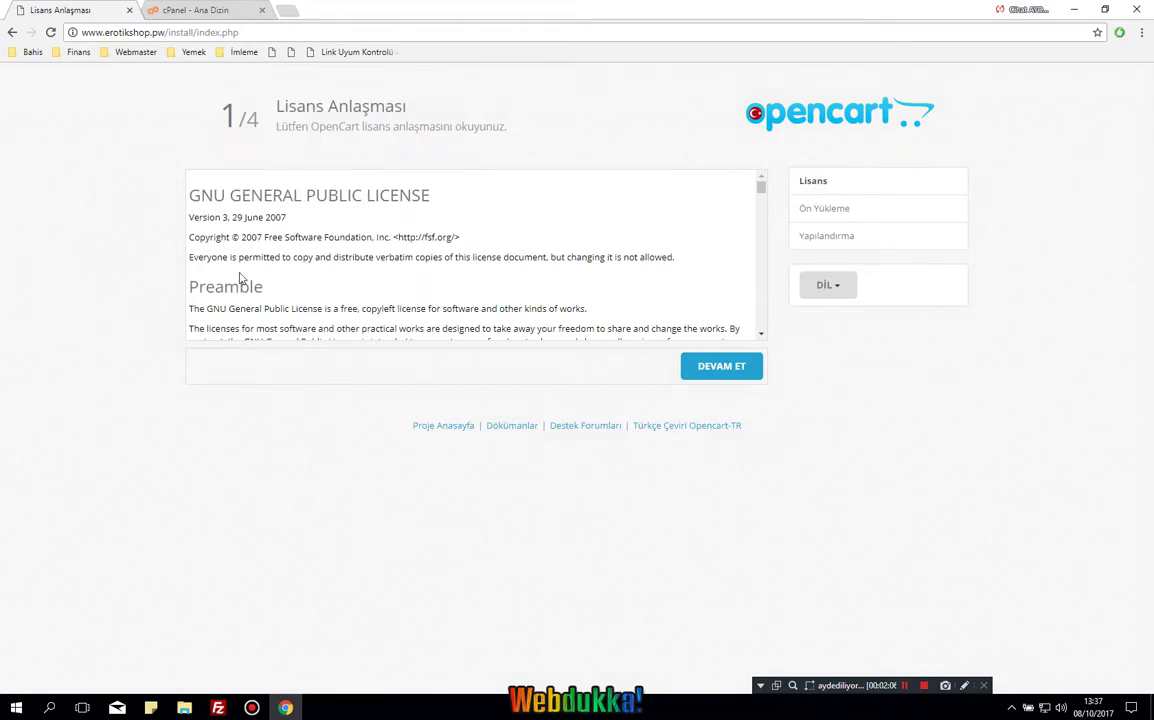
Accept the license and review the pre-installation checks, selecting the missing config.php name.
mouse_move(757, 186)
mouse_down()
mouse_move(759, 255)
mouse_move(759, 186)
mouse_up()
click(737, 372)
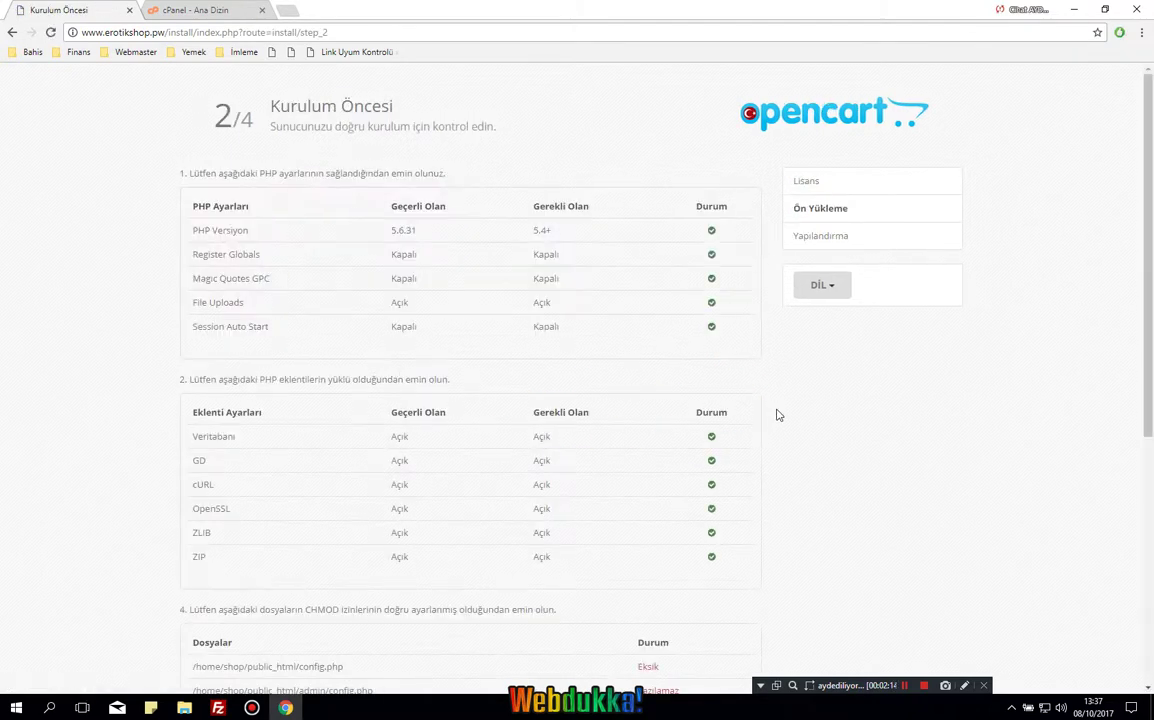
scroll(760, 440, down, 3)
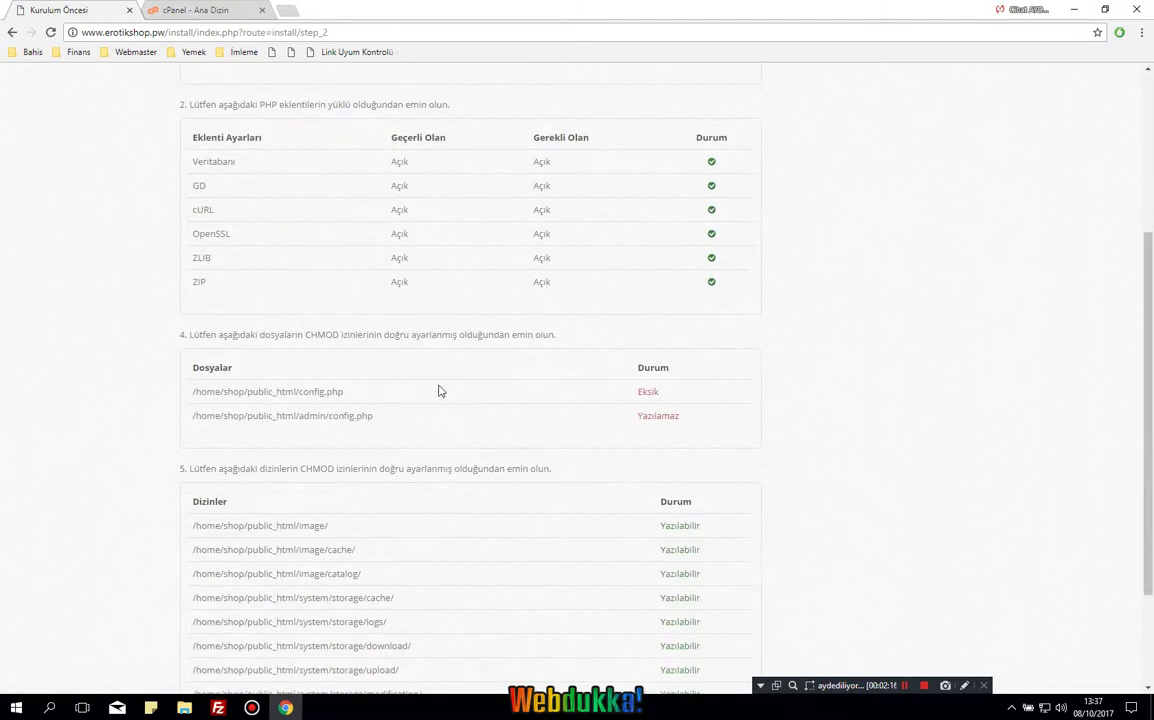
scroll(468, 409, down, 2)
scroll(450, 390, up, 1)
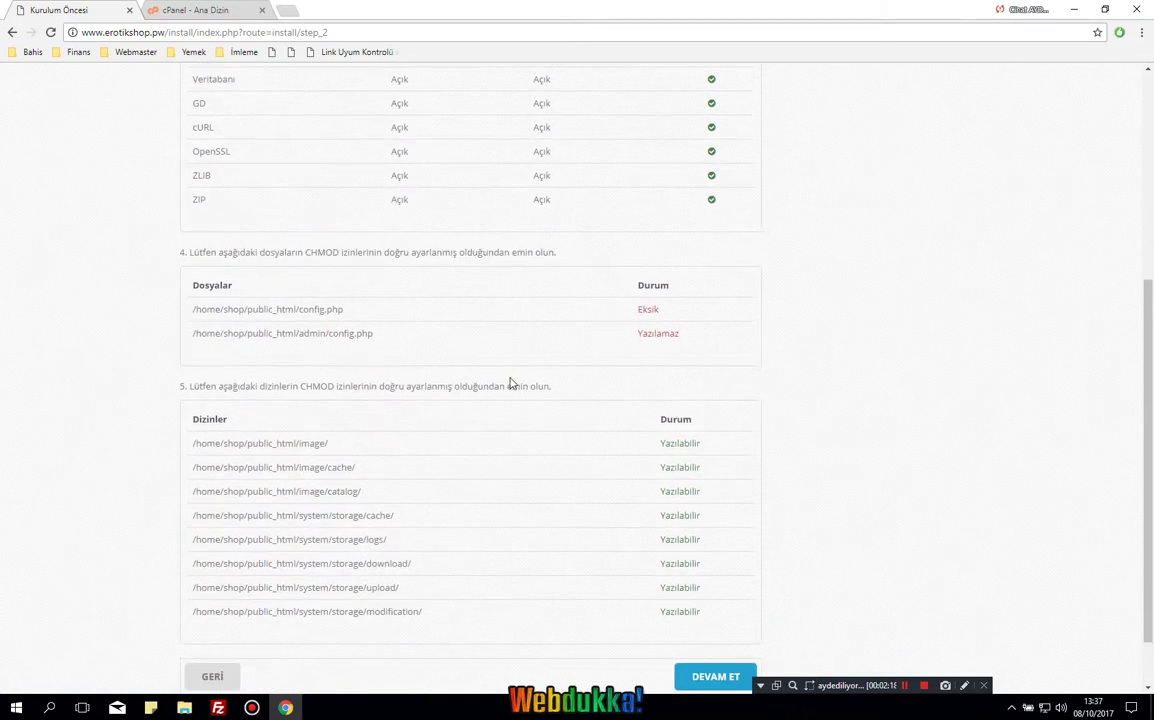
drag(350, 310, 297, 309)
scroll(458, 590, down, 1)
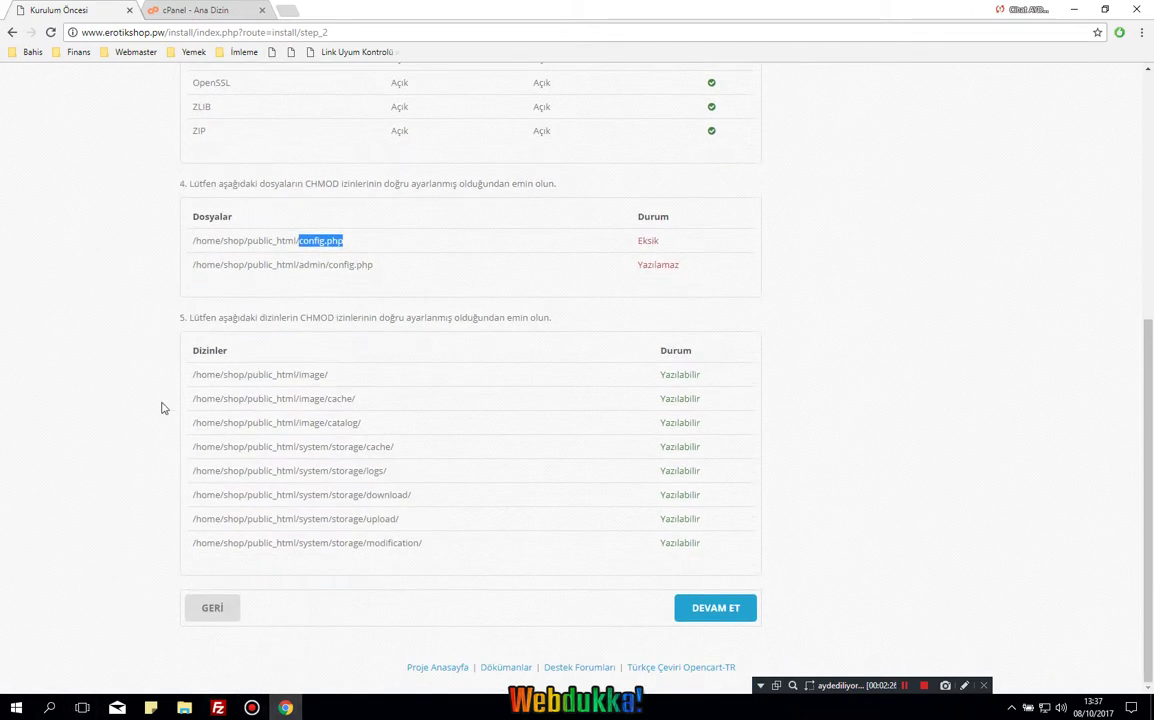
Launch Notepad++ by searching 'not' in Windows search.
key(super)
text(no)
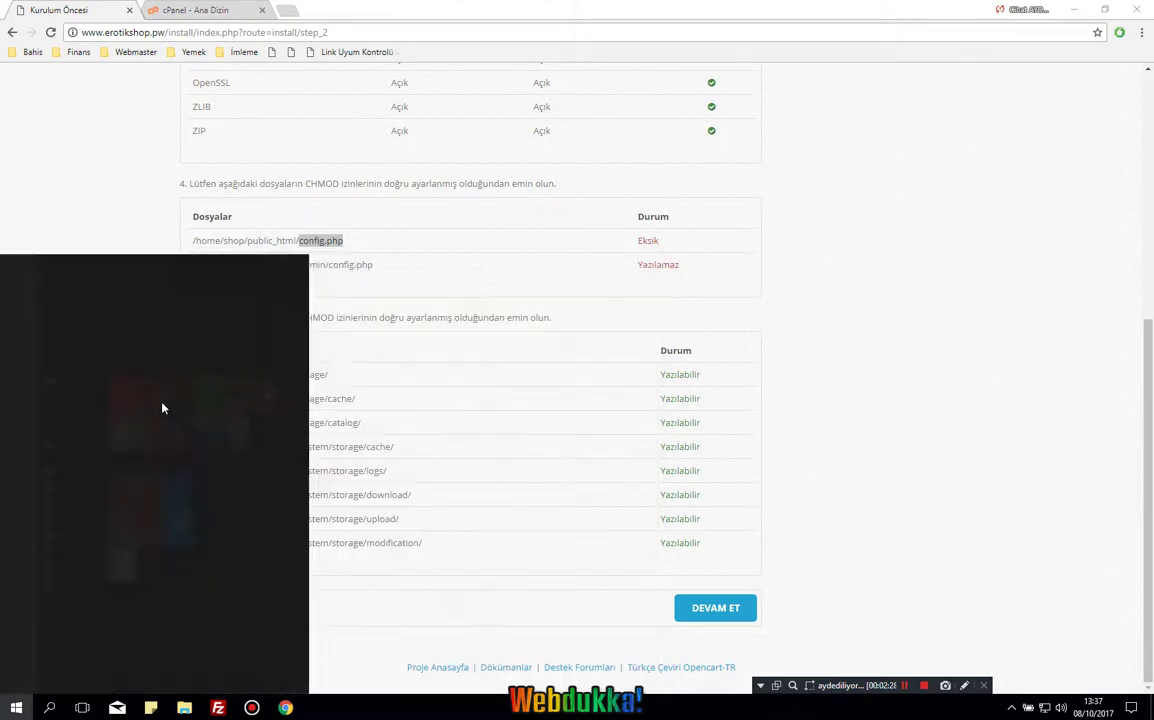
text(t)
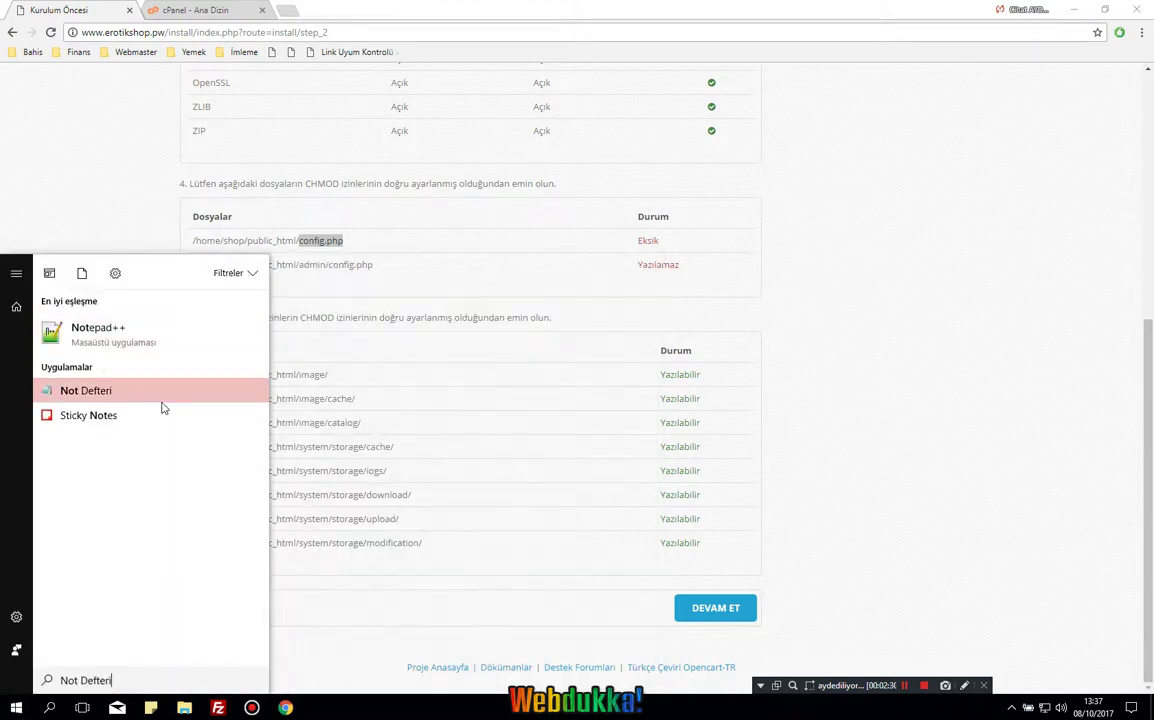
key(Up)
key(Return)
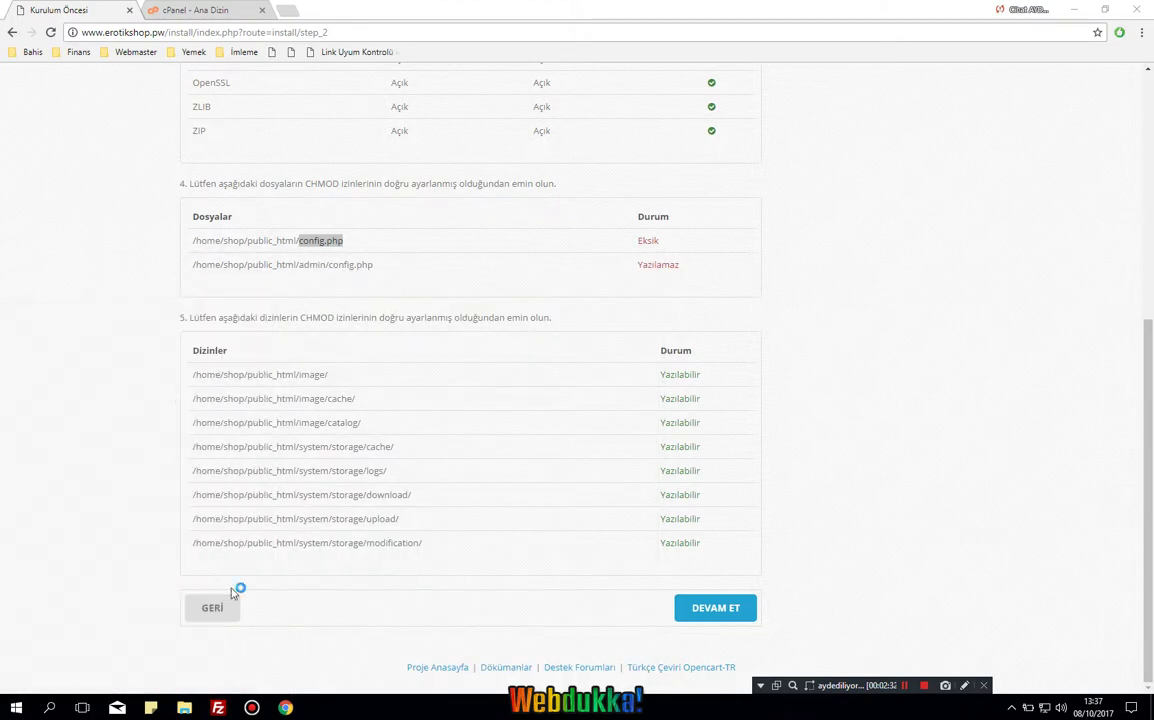
Open the remote admin folder in FileZilla and reload the installer requirements page.
click(218, 708)
click(630, 252)
double_click(633, 254)
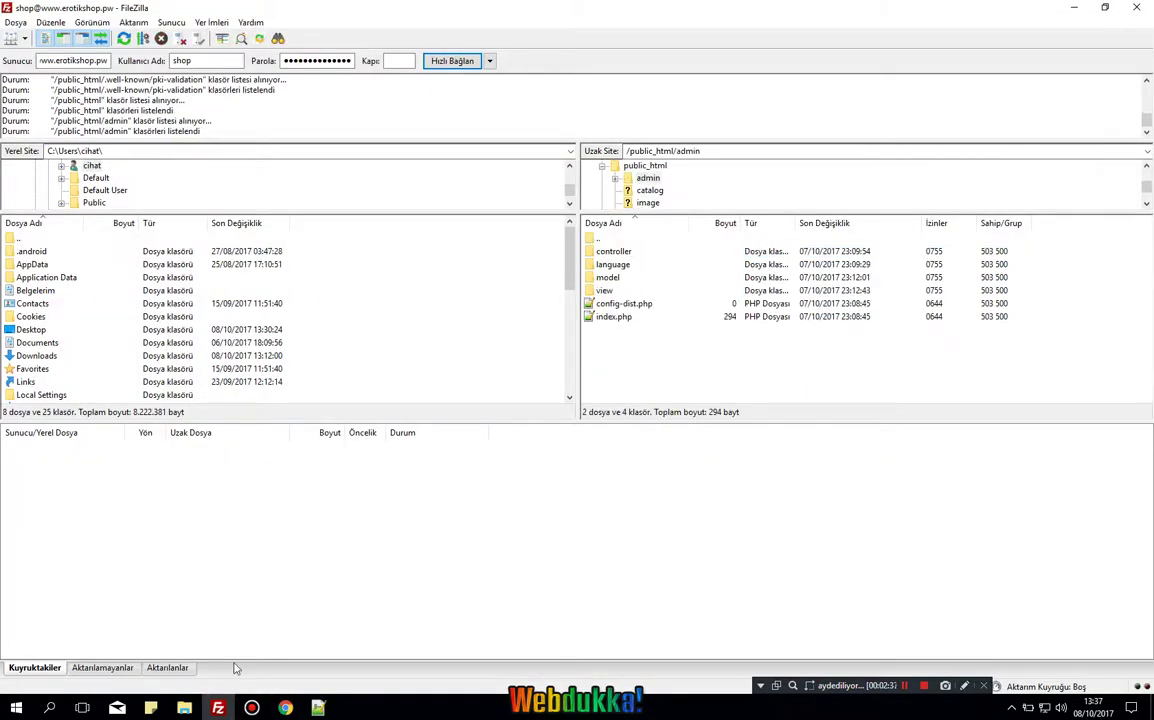
click(285, 708)
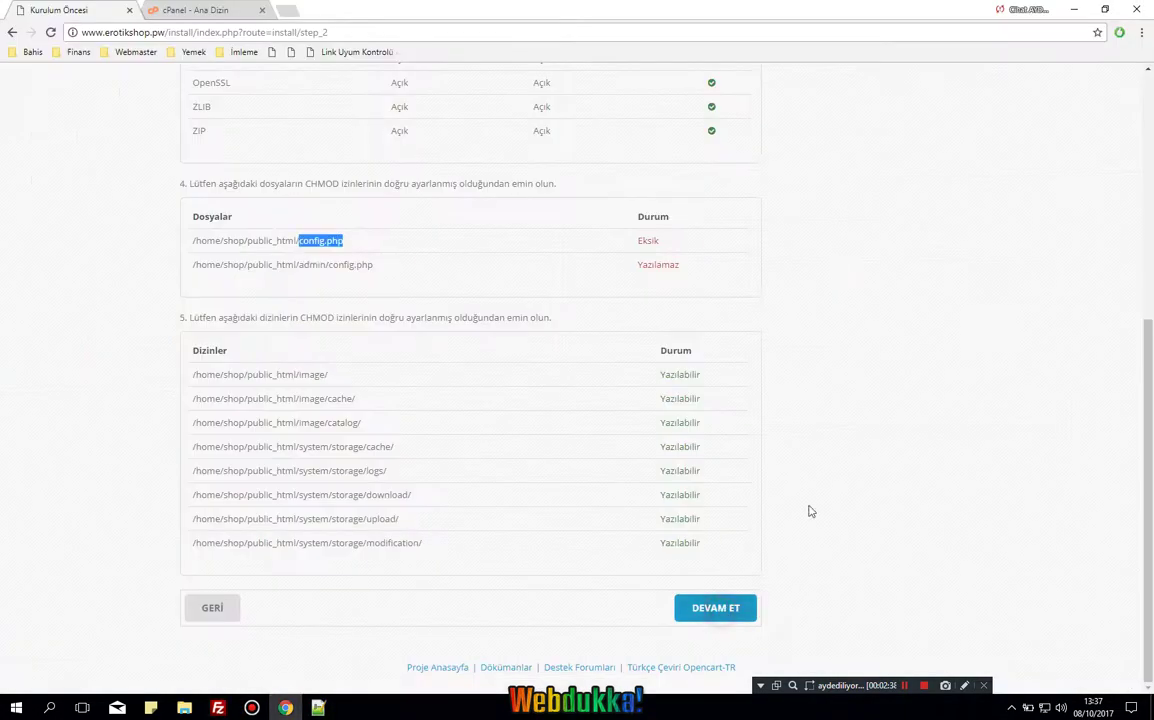
key(F5)
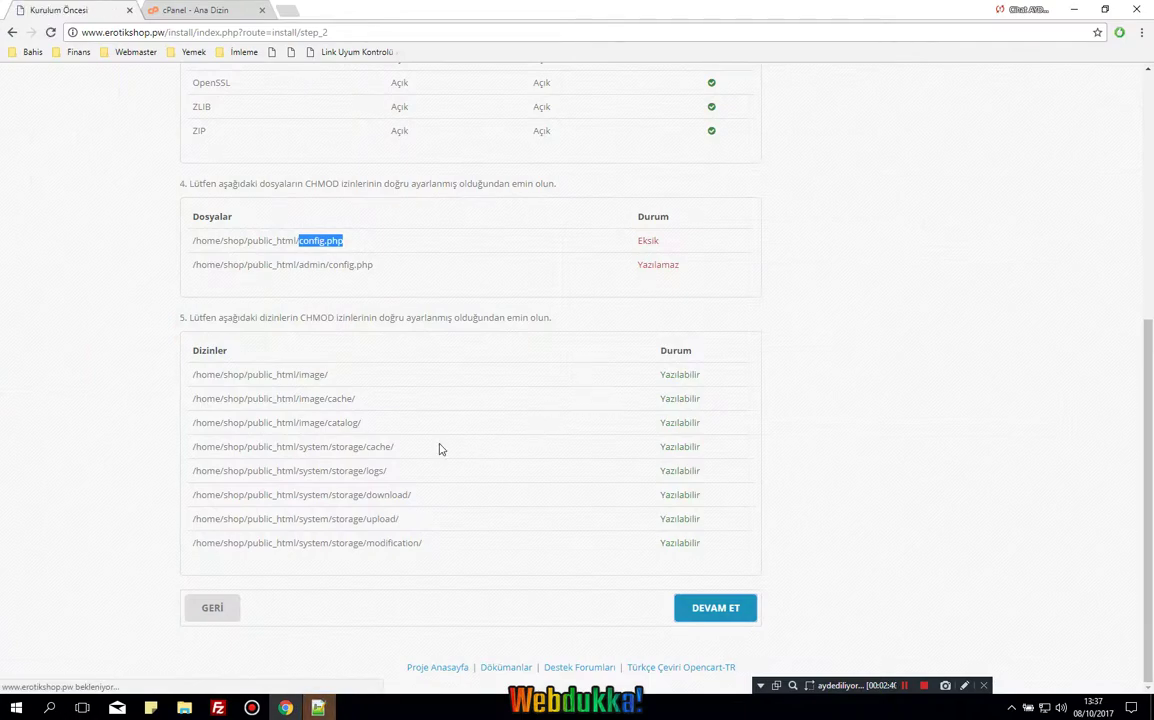
scroll(438, 448, down, 3)
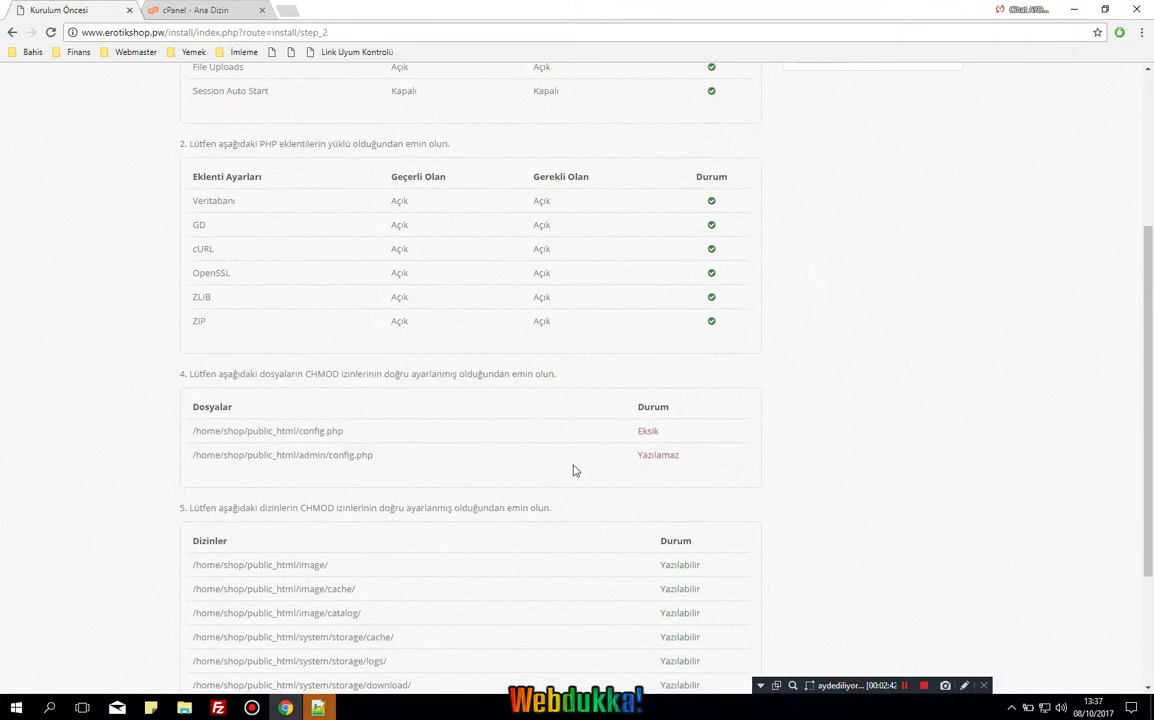
key(alt+Tab)
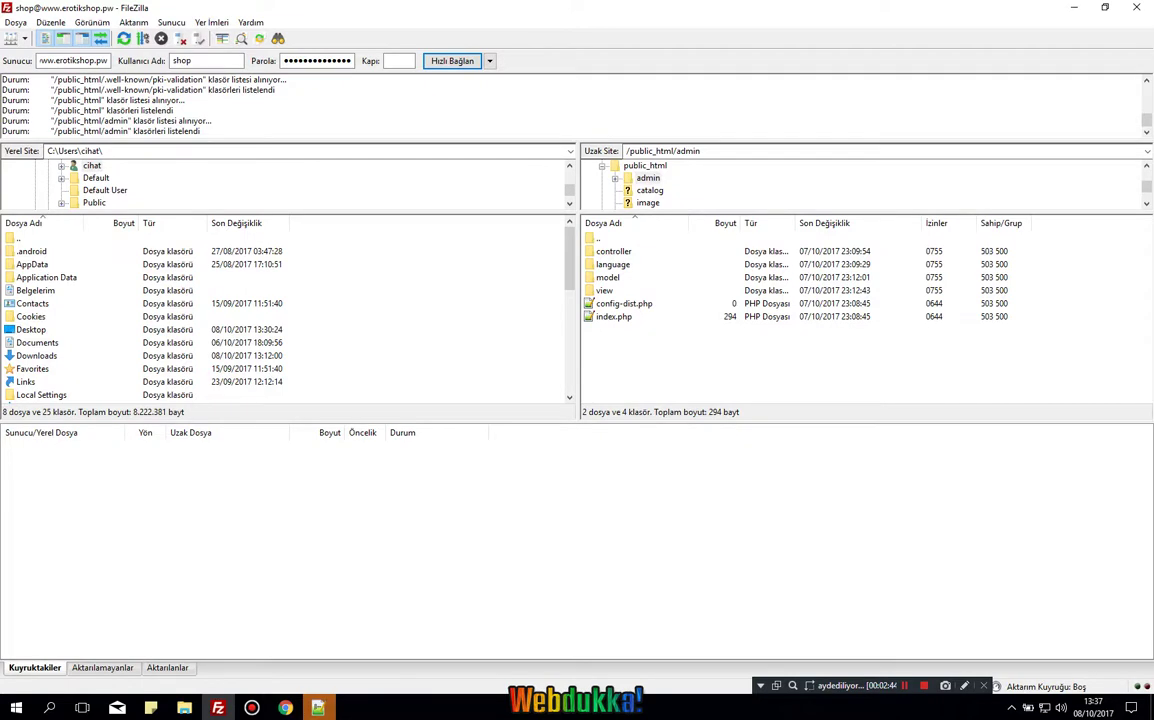
key(alt+Tab)
Save a new empty document encoded as UTF-8 without BOM as config.php.
double_click(217, 56)
click(157, 22)
click(172, 53)
click(461, 113)
click(15, 22)
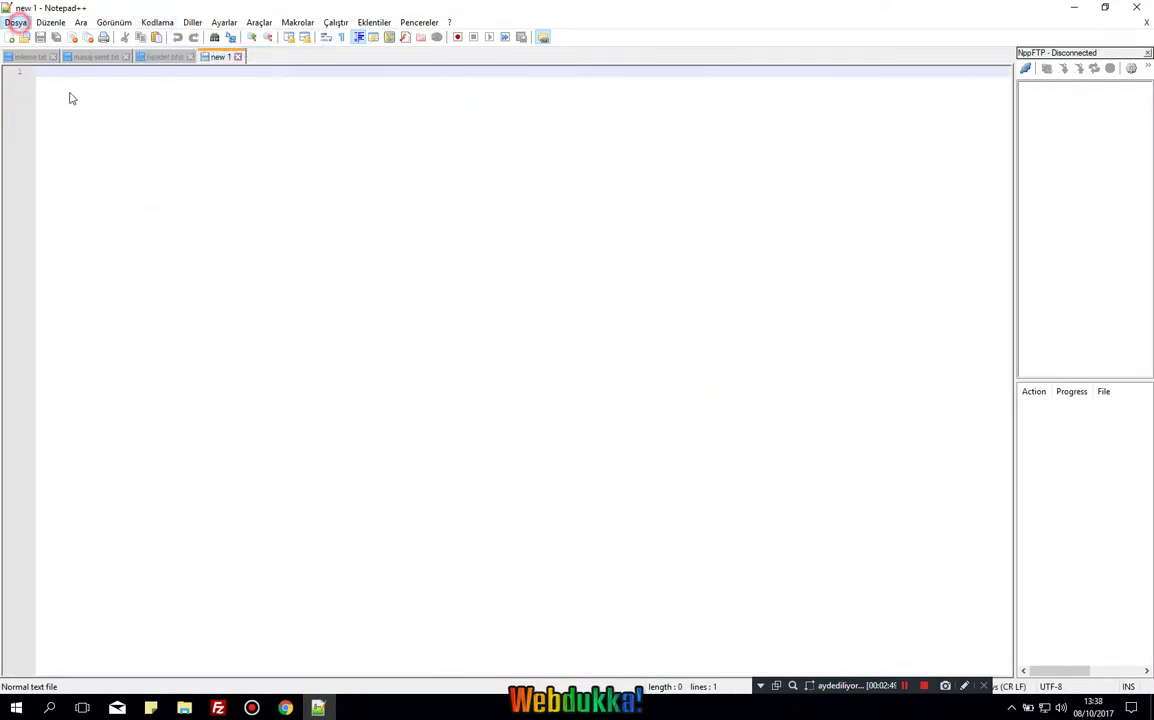
click(69, 146)
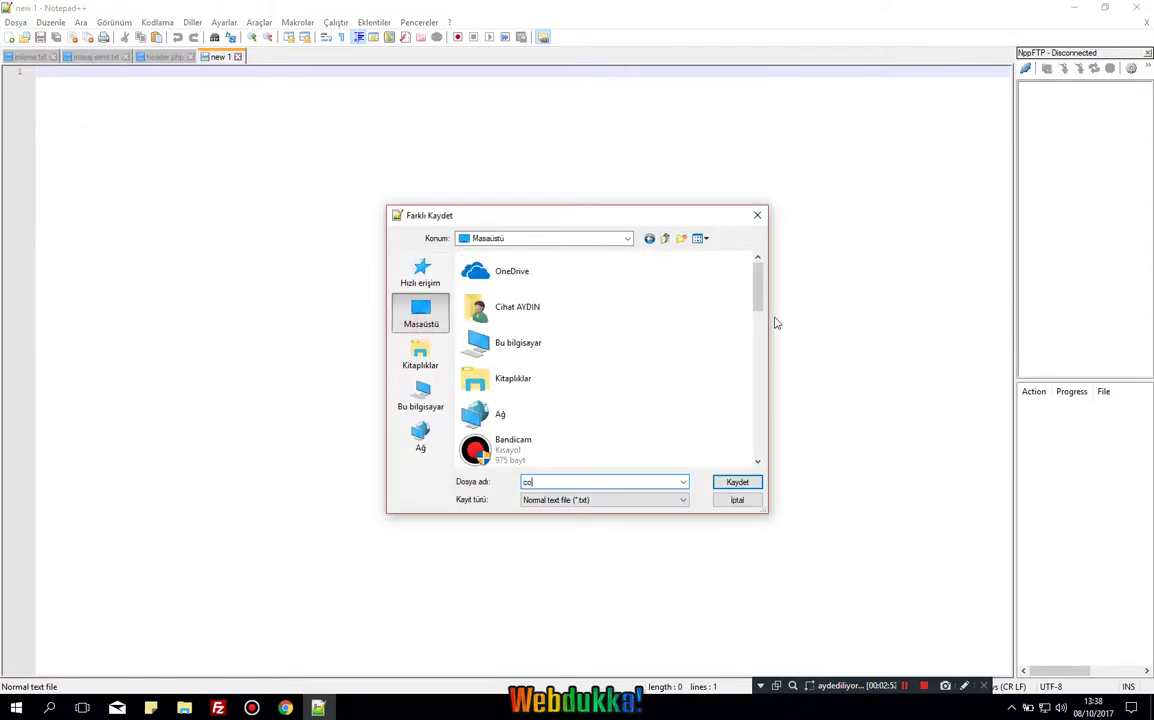
key(Return)
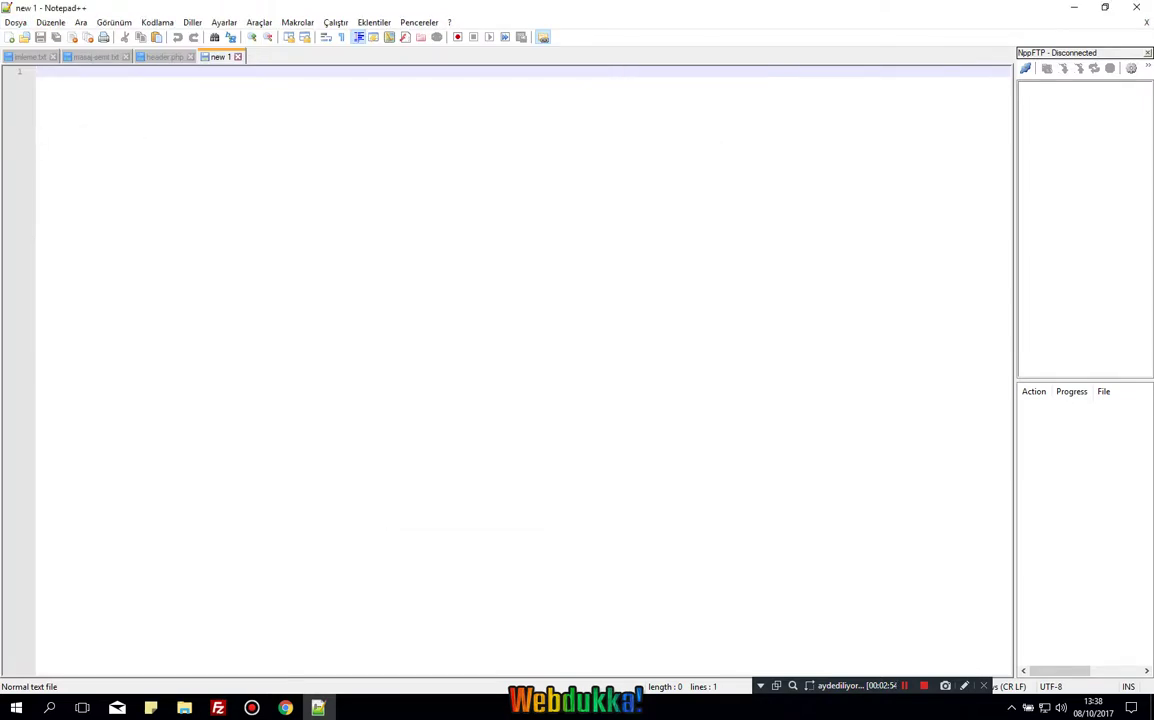
Show the desktop with Win+D and refresh it so config appears.
click(281, 708)
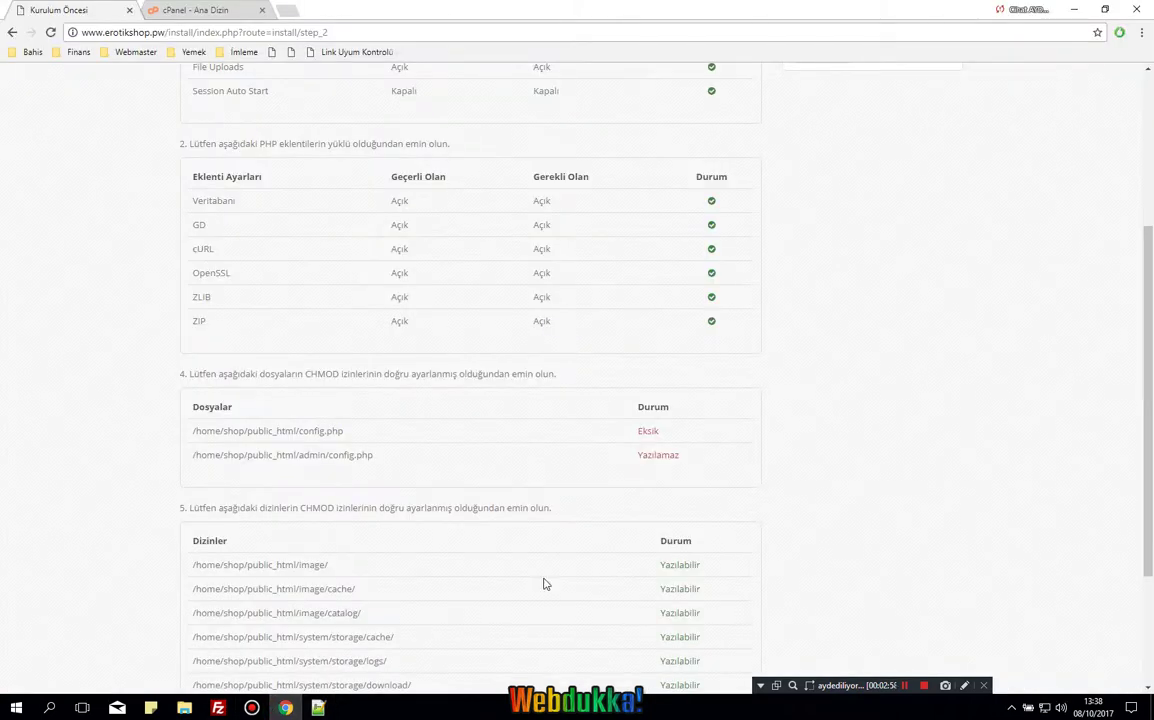
key(super+d)
key(F5)
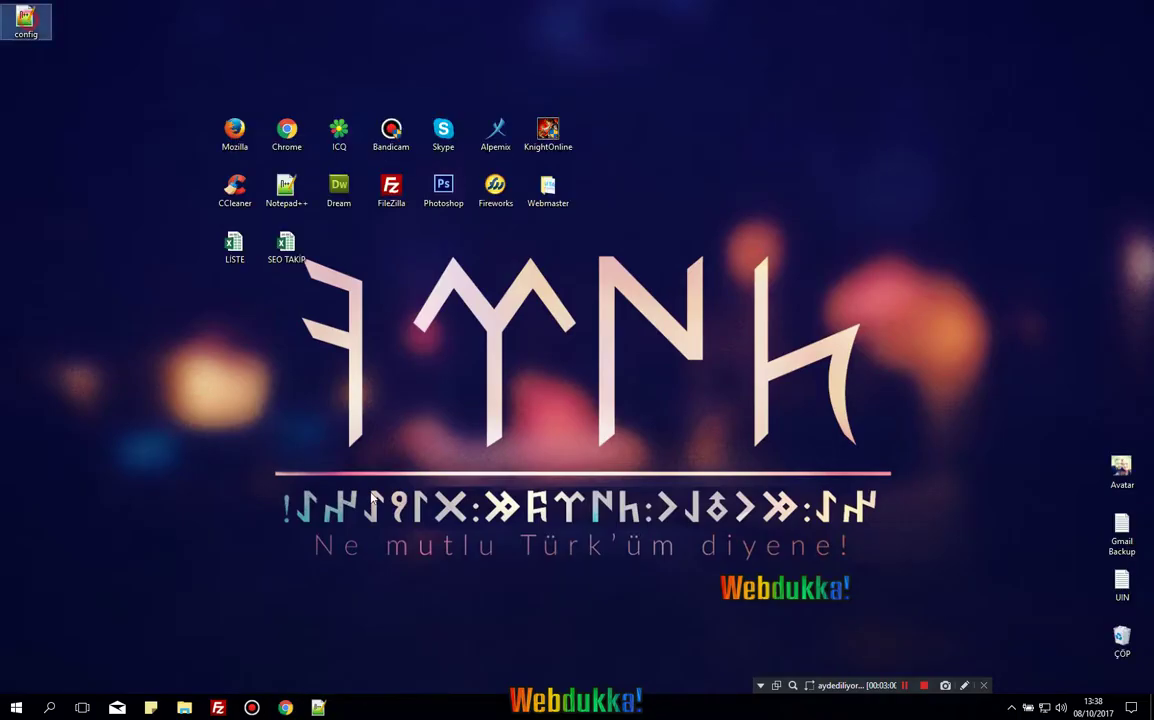
Drag the desktop config.php into public_html and public_html/admin, then reload the installer with F5.
click(218, 708)
drag(564, 490, 660, 177)
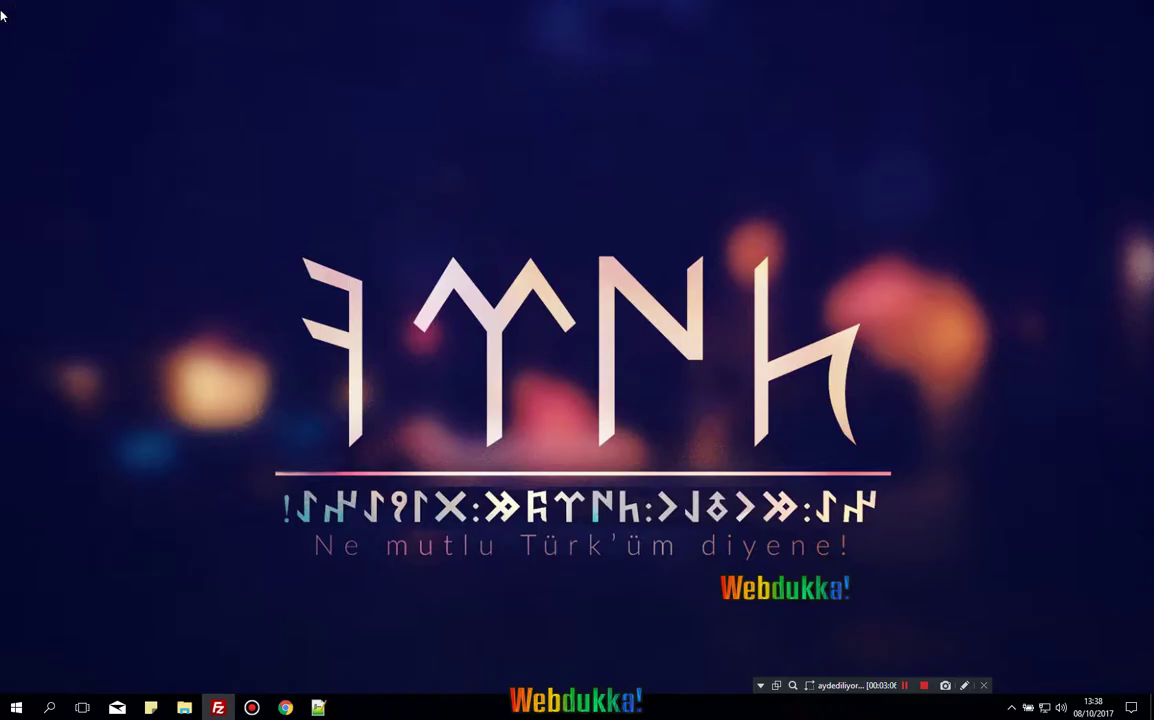
key(super+d)
drag(24, 20, 633, 370)
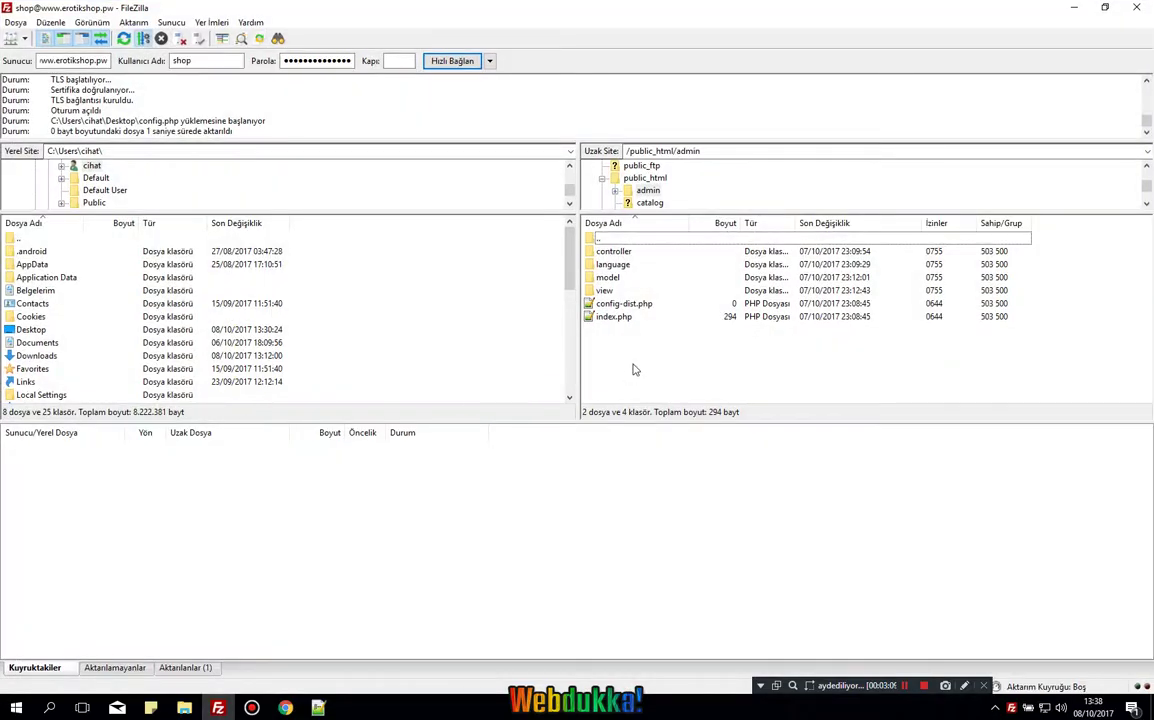
click(299, 707)
key(F5)
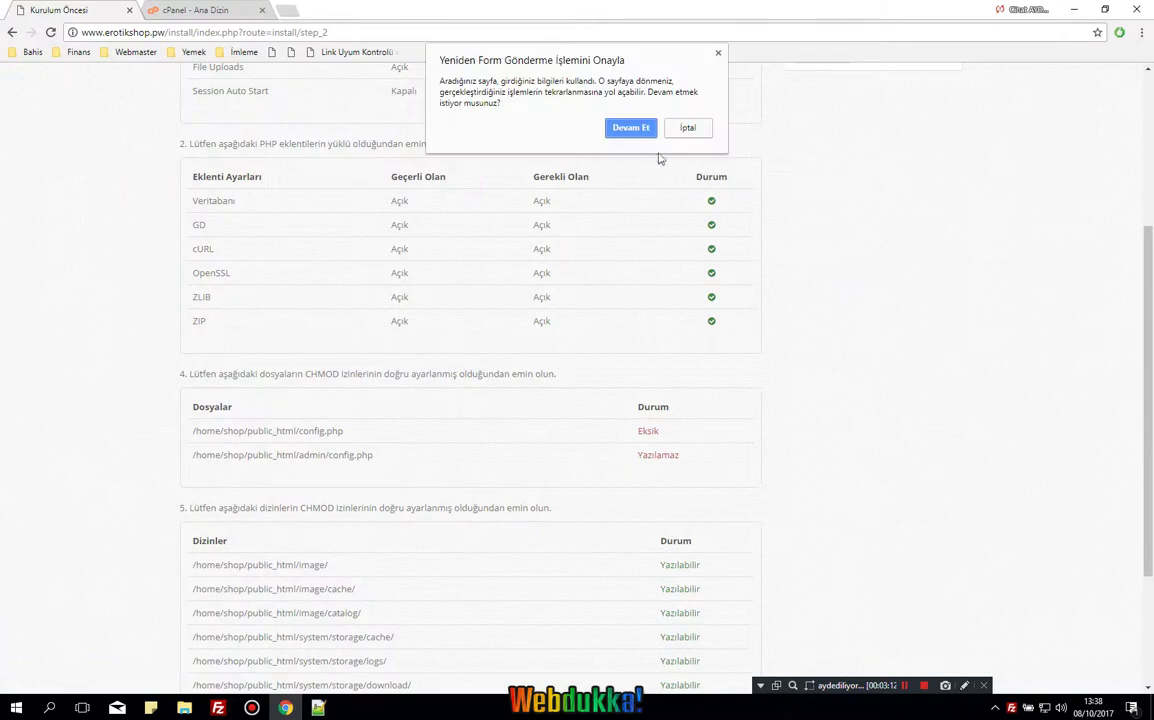
Resubmit to reach installer step 3/4 Yapılandırma, then switch to the cPanel tab, dismissing the password prompt.
click(644, 131)
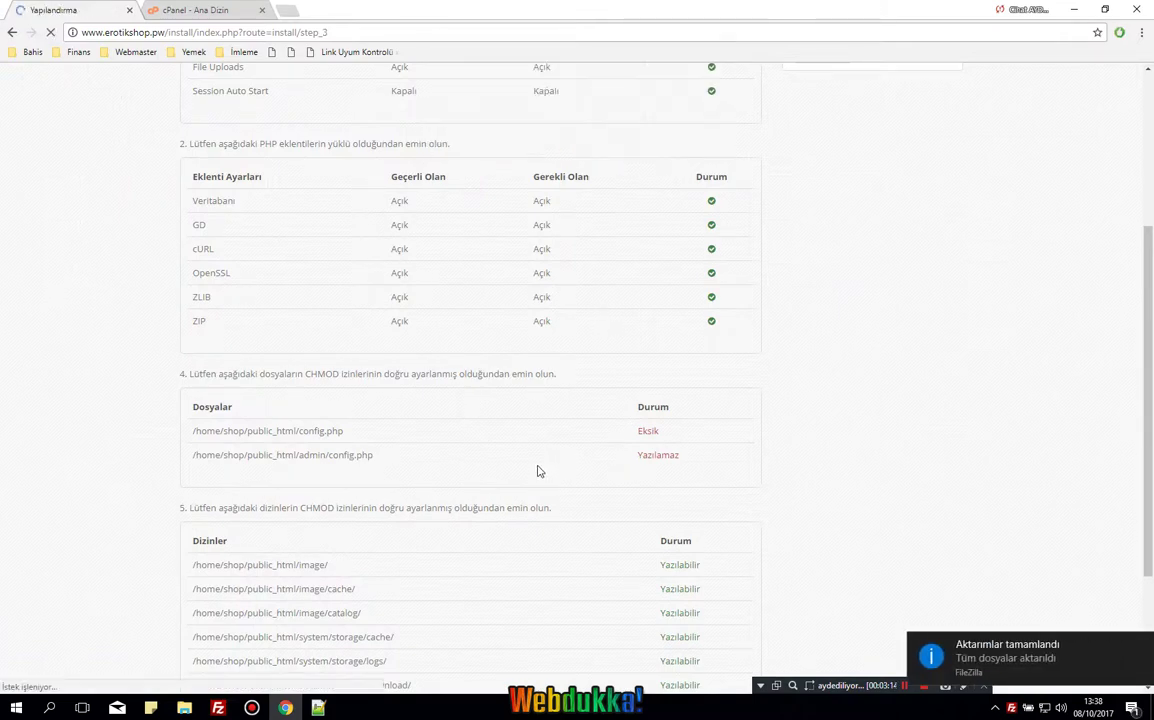
scroll(360, 256, down, 1)
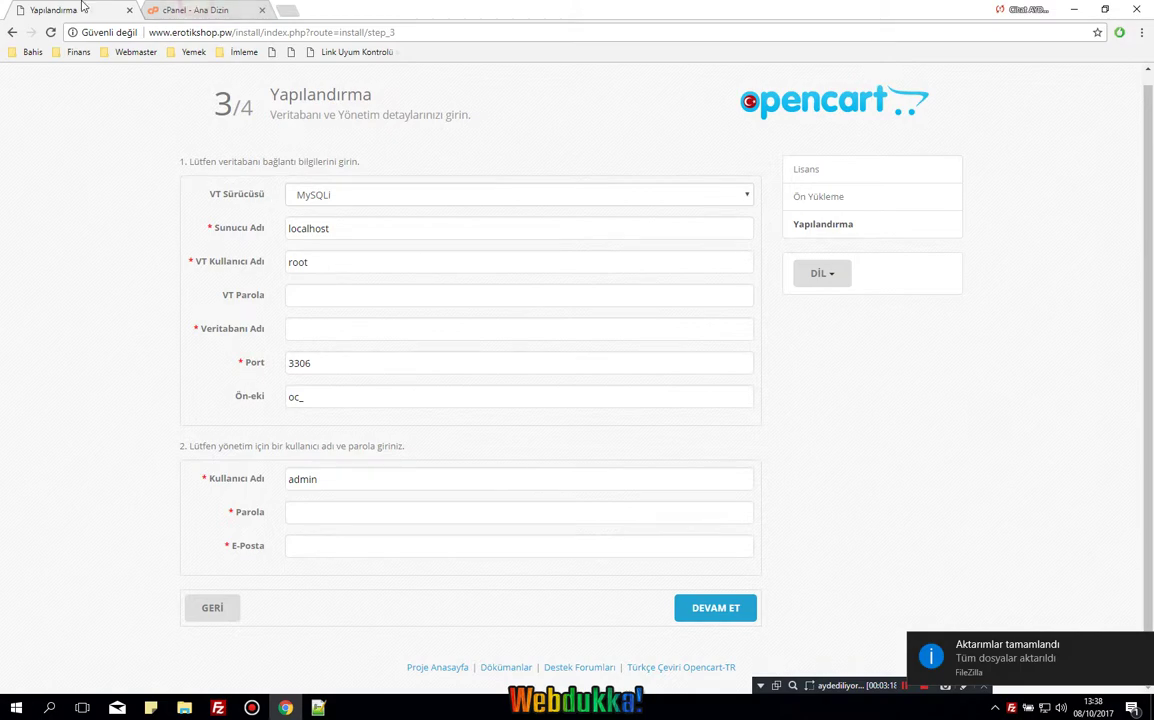
drag(83, 7, 210, 10)
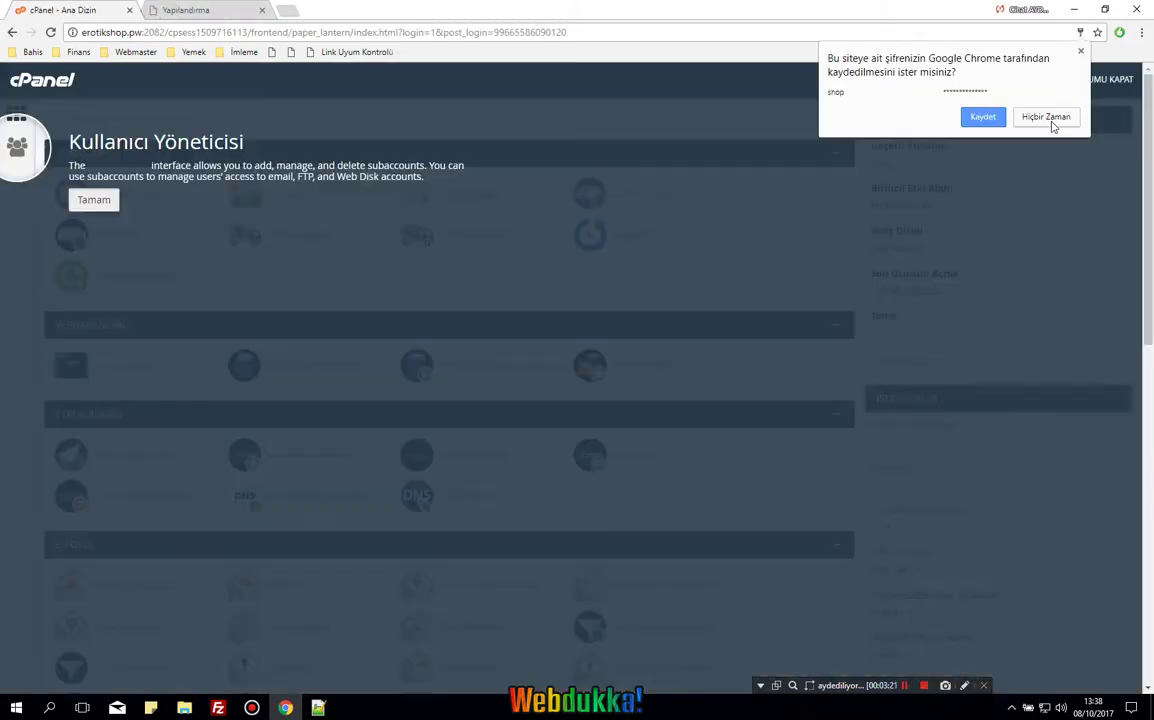
click(1046, 116)
In MySQL Veritabanları, enter 'db' as the new database name to create shop_db, then go back.
click(93, 200)
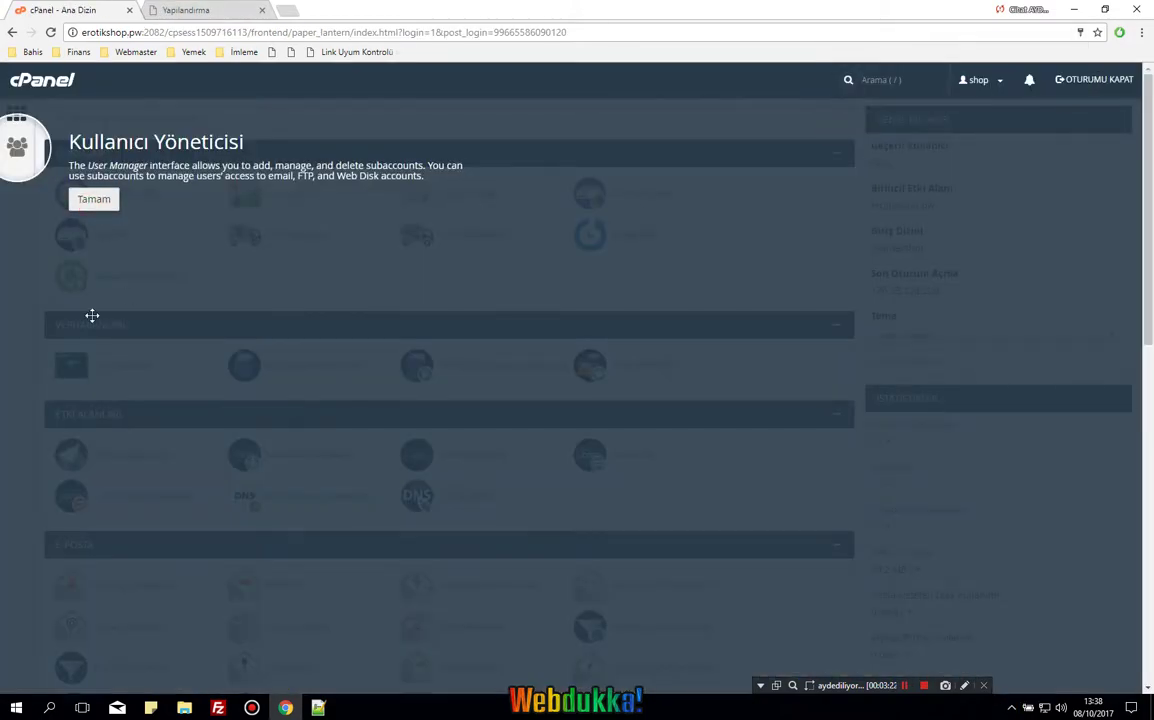
scroll(108, 483, down, 3)
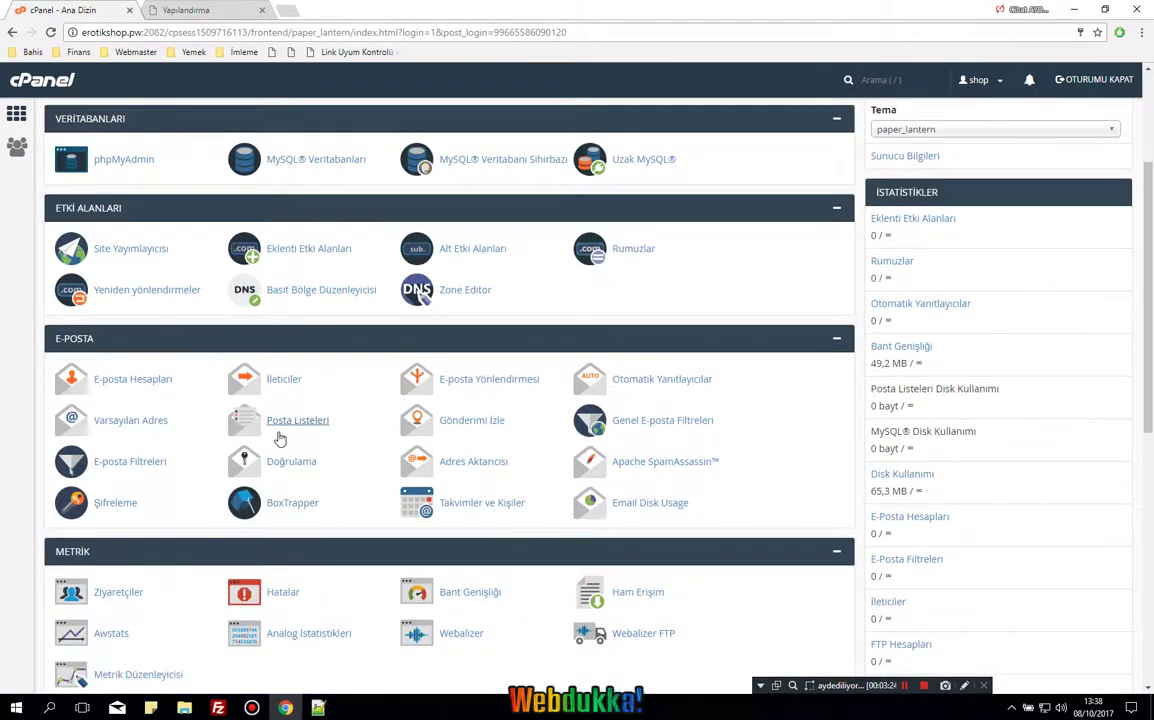
scroll(301, 379, up, 3)
click(304, 368)
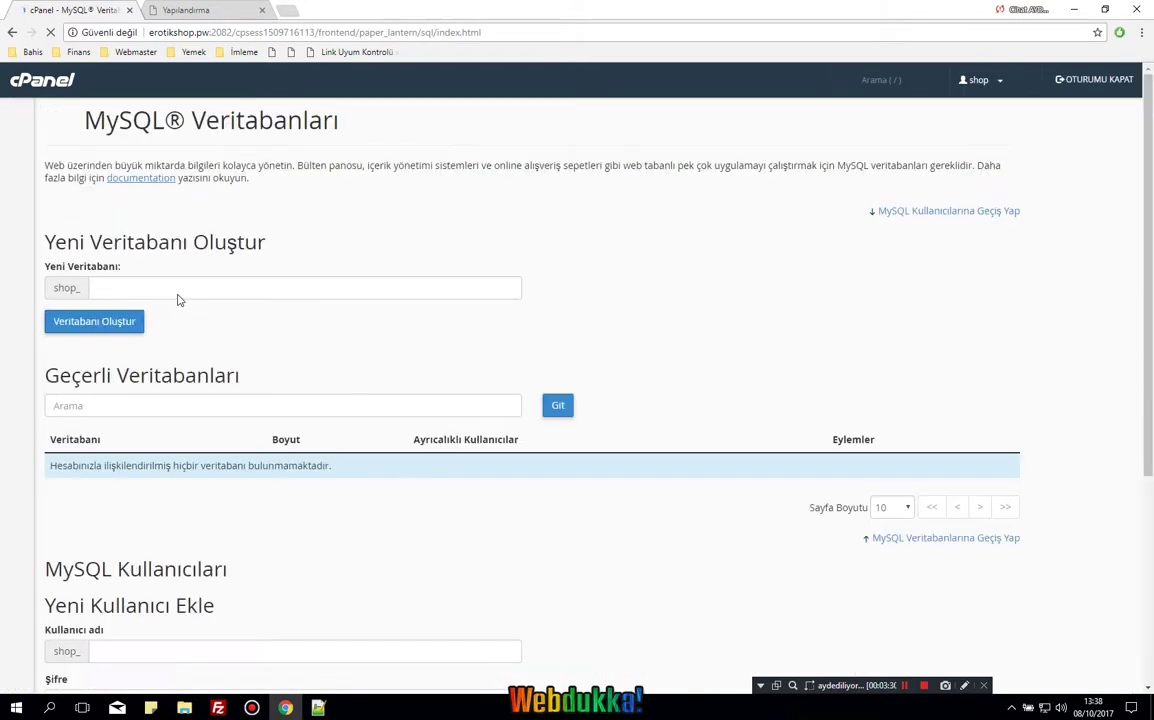
click(176, 298)
text(db)
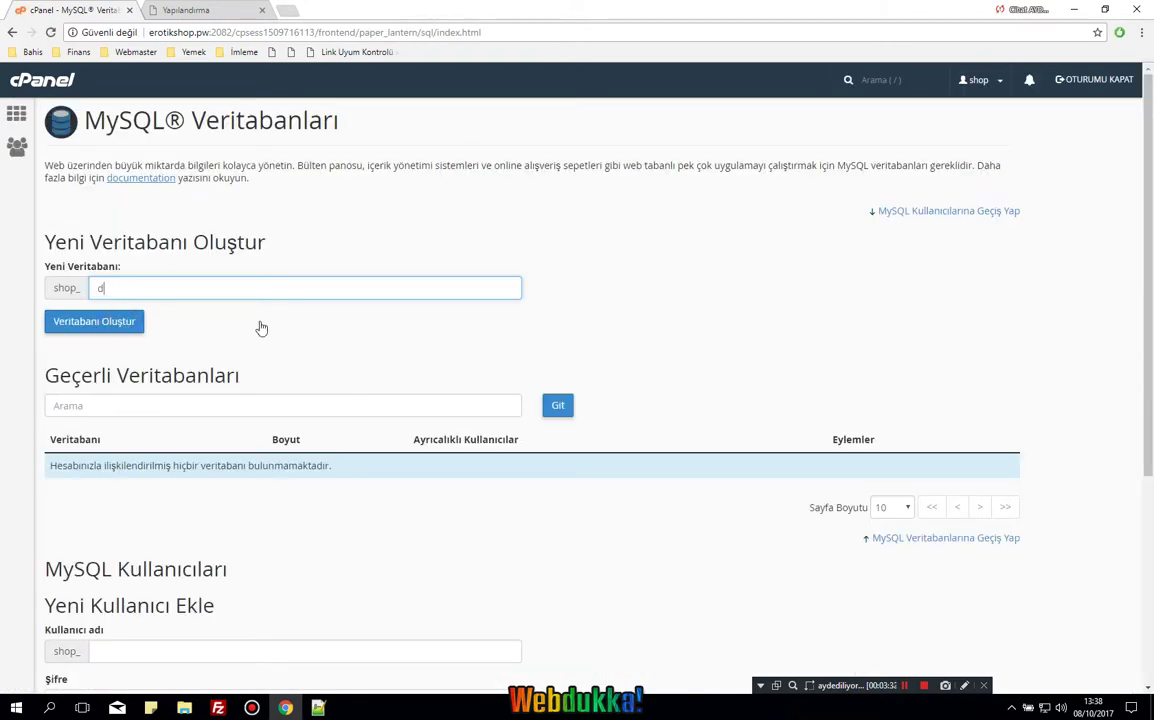
key(Return)
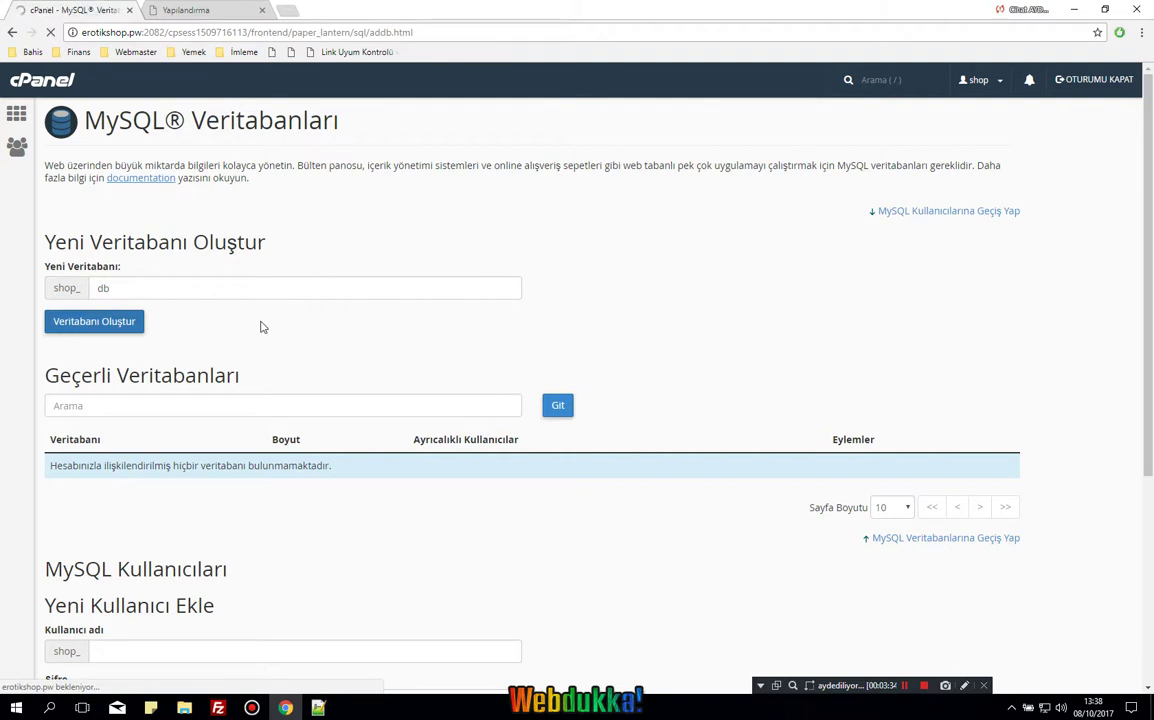
click(535, 224)
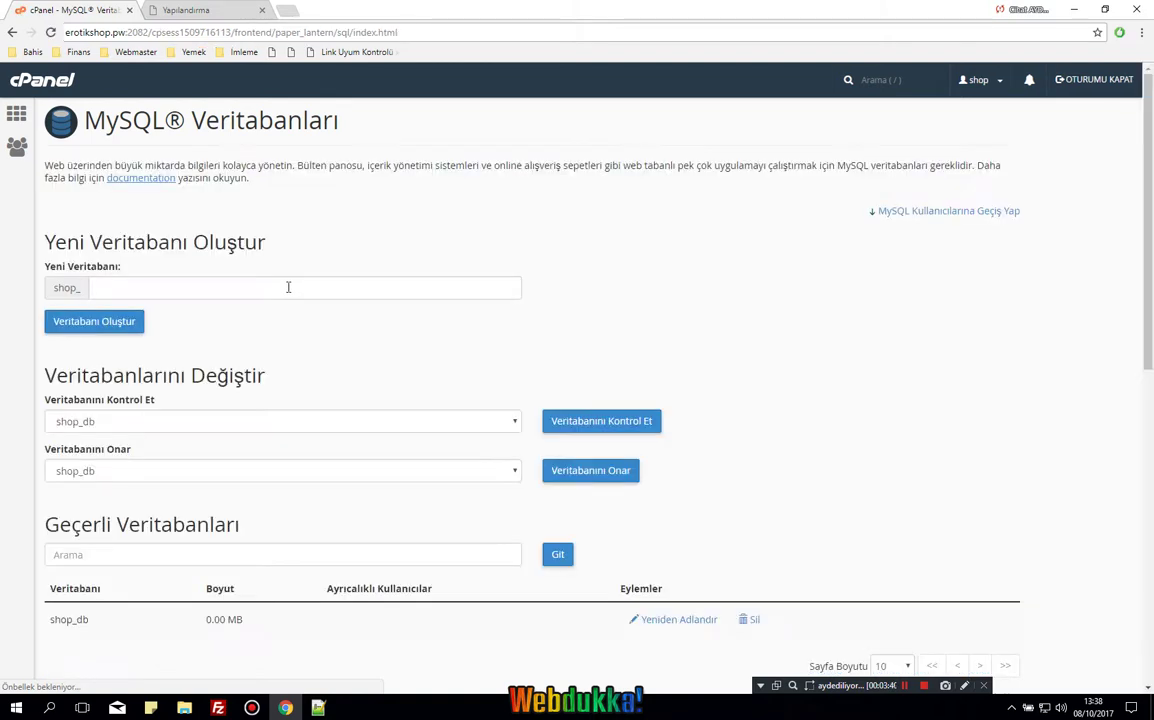
Create the MySQL user shop_db with a generated strong password.
scroll(237, 453, down, 3)
scroll(181, 492, down, 3)
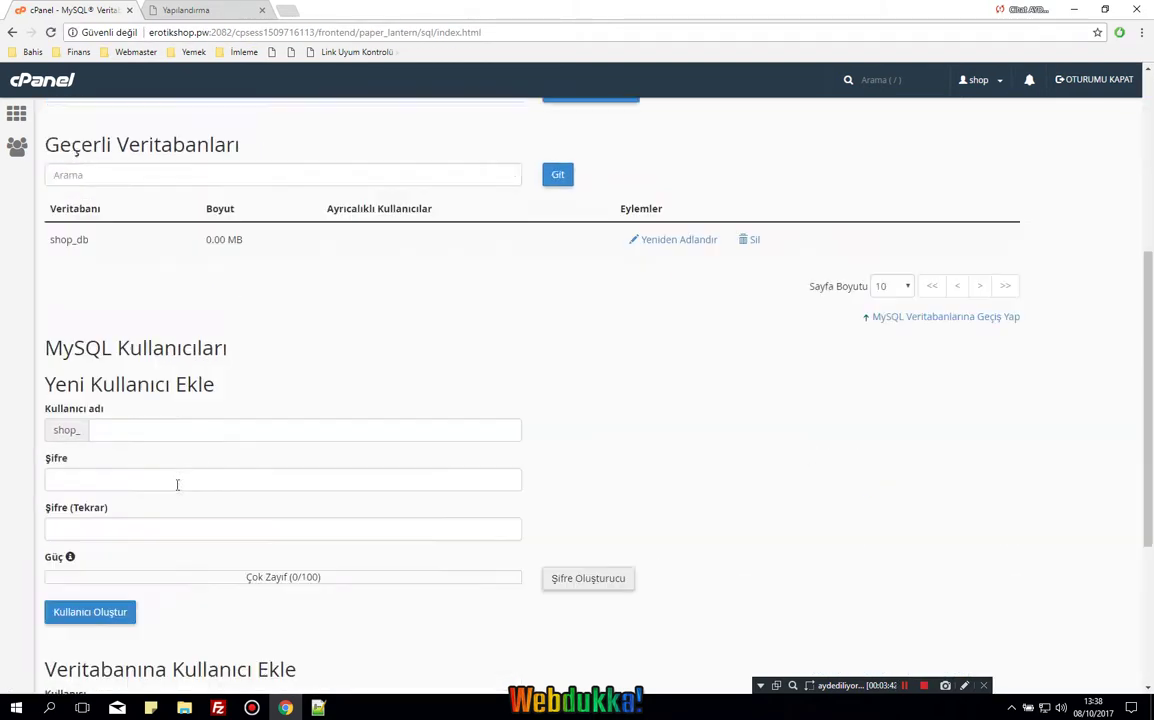
click(189, 321)
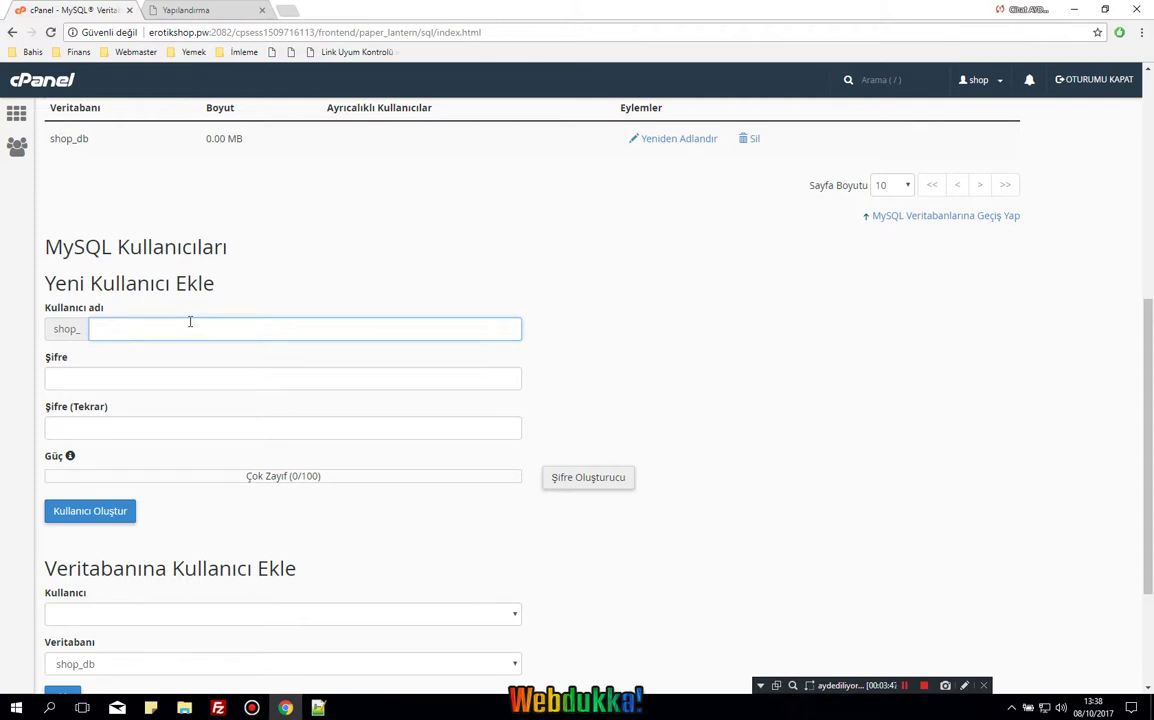
text(s)
key(BackSpace)
text(db)
key(Tab)
click(572, 483)
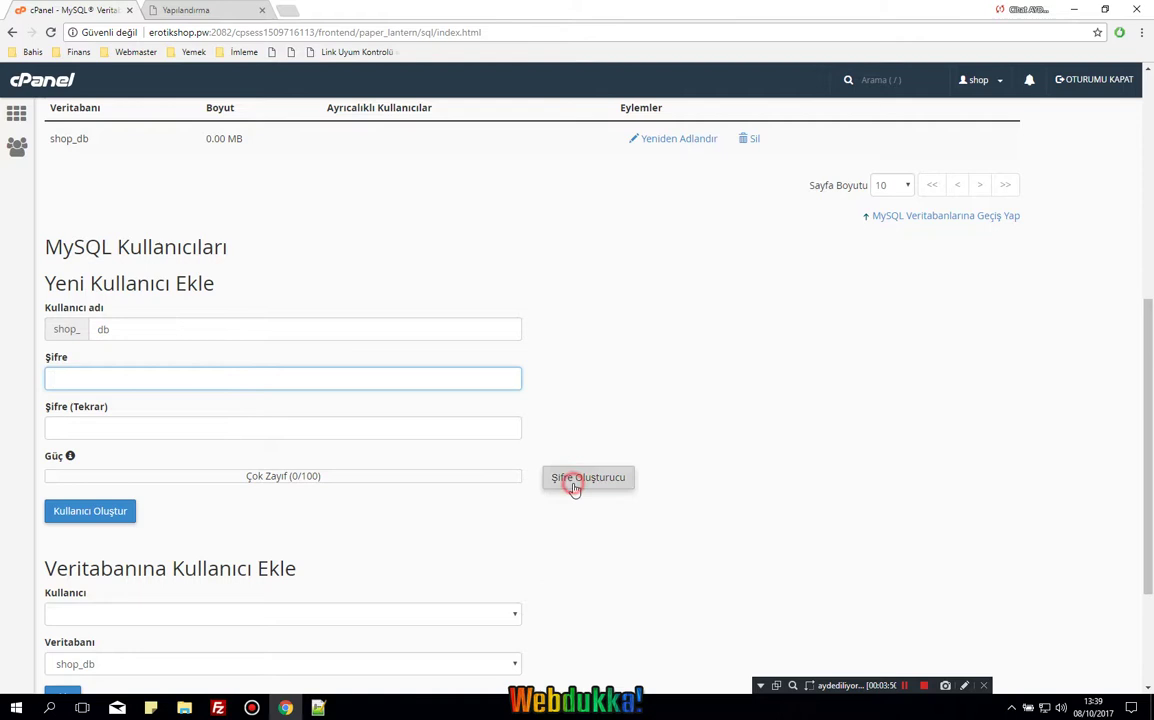
click(670, 462)
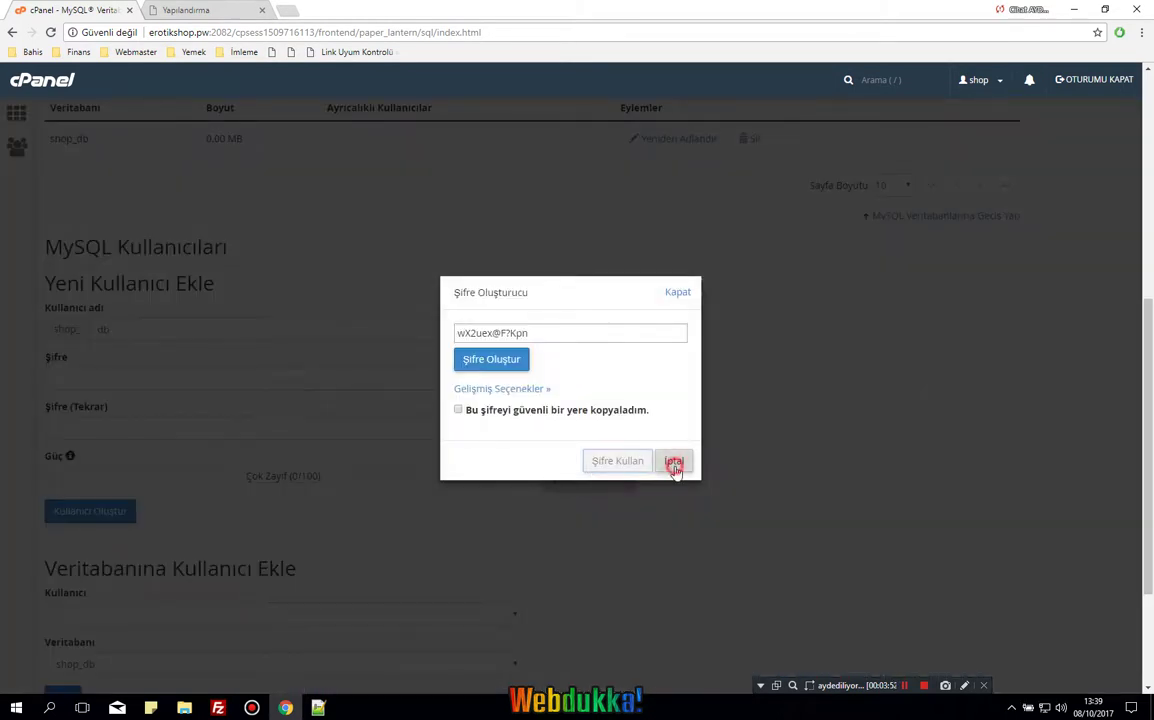
click(72, 517)
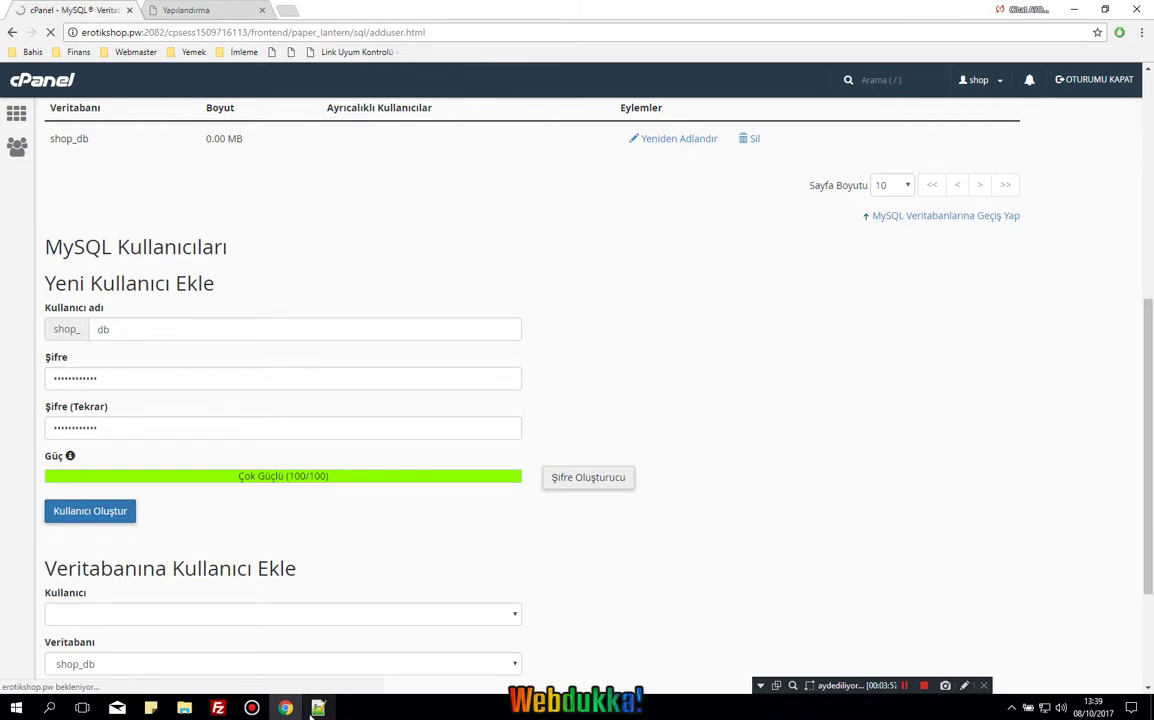
Add the shop_db user to the shop_db database with TÜM AYRICALIKLAR and apply.
click(530, 221)
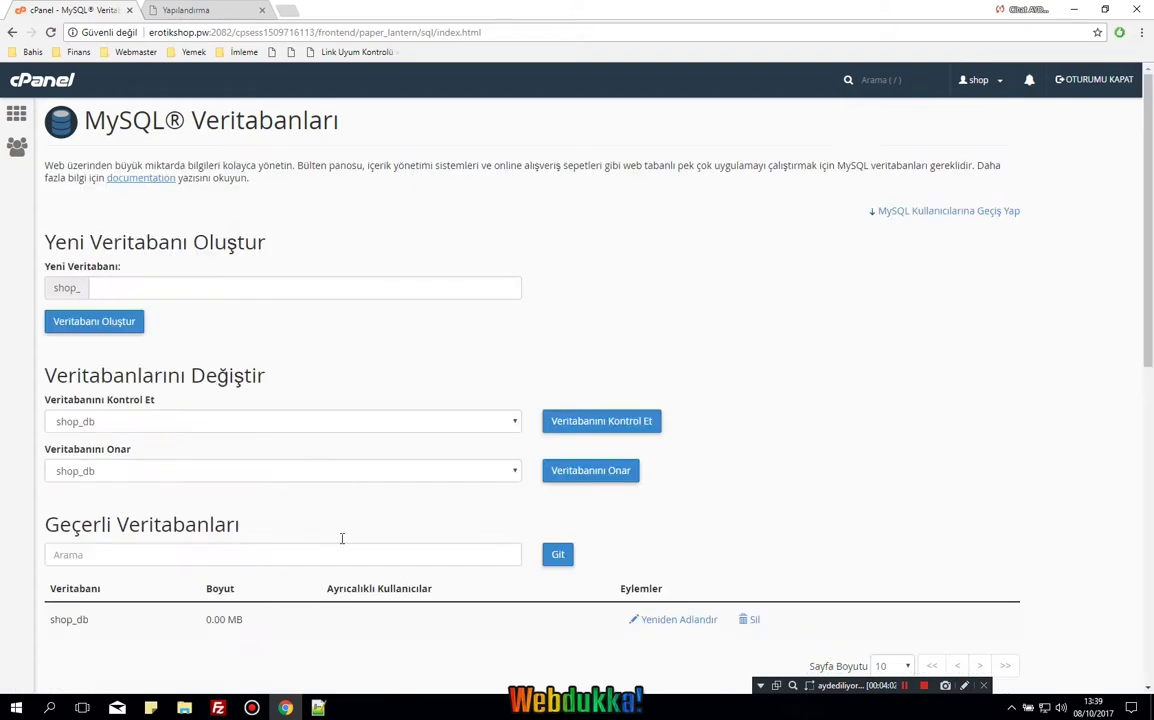
scroll(290, 528, down, 1)
scroll(180, 550, down, 6)
click(62, 500)
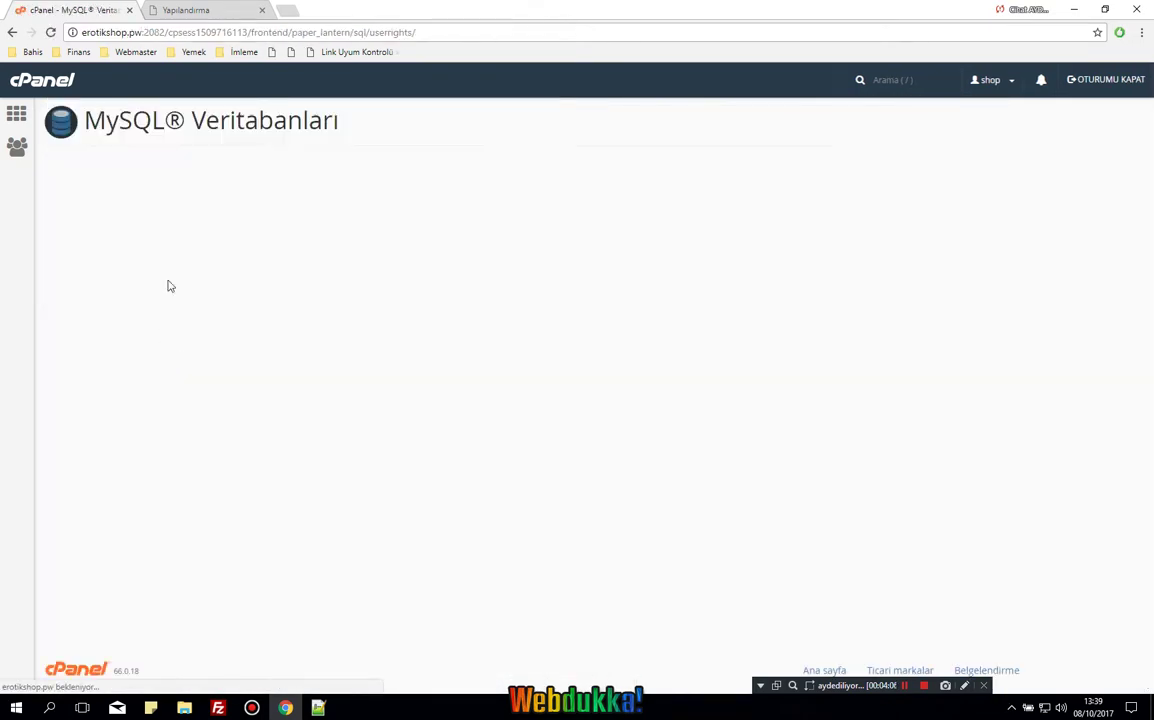
click(88, 246)
click(121, 638)
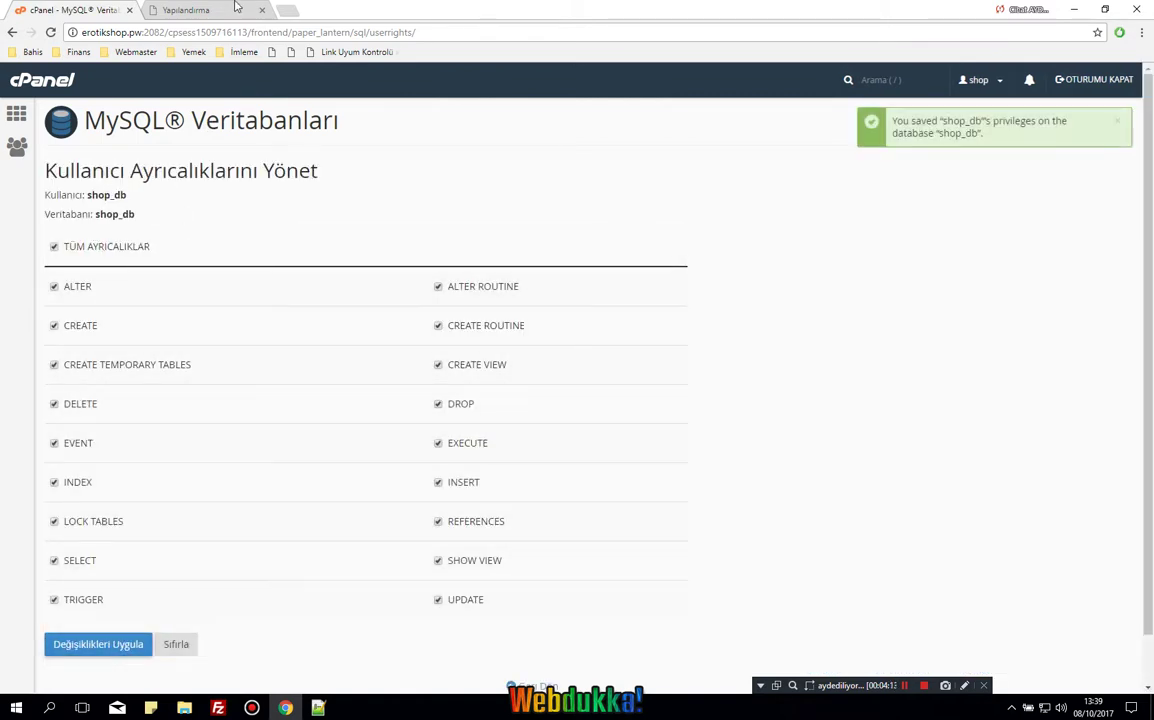
Enter the database password and shop_db as both the database username and database name.
click(238, 9)
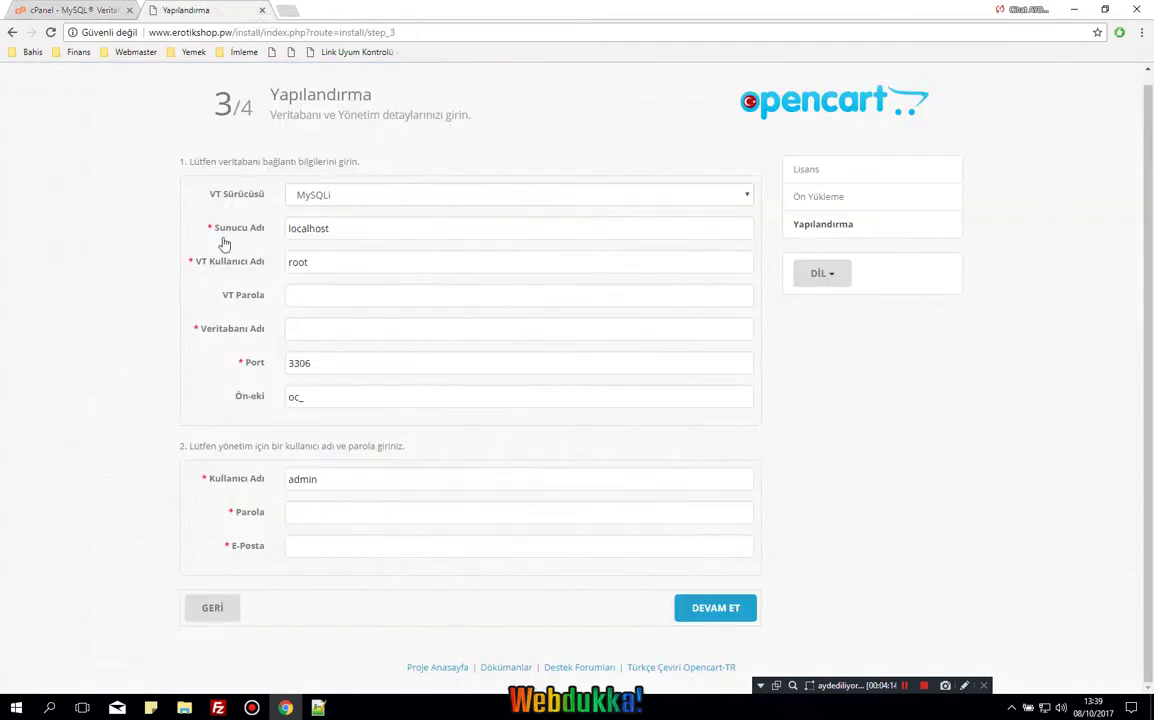
click(333, 289)
key(ctrl+v)
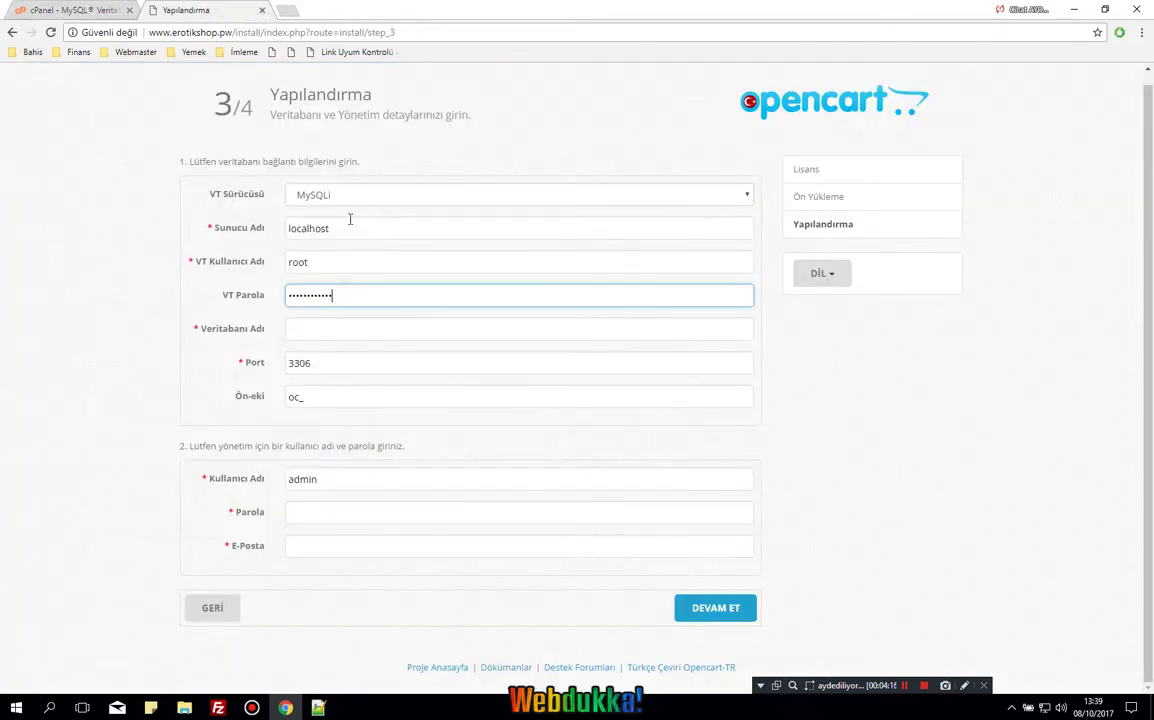
click(72, 9)
drag(127, 195, 88, 195)
key(ctrl+c)
key(ctrl+Tab)
click(323, 227)
key(ctrl+a)
double_click(343, 261)
key(ctrl+v)
click(325, 330)
key(ctrl+v)
Replace the oc_ prefix with es_ and fill in the admin username Admin, password and e-mail.
double_click(297, 396)
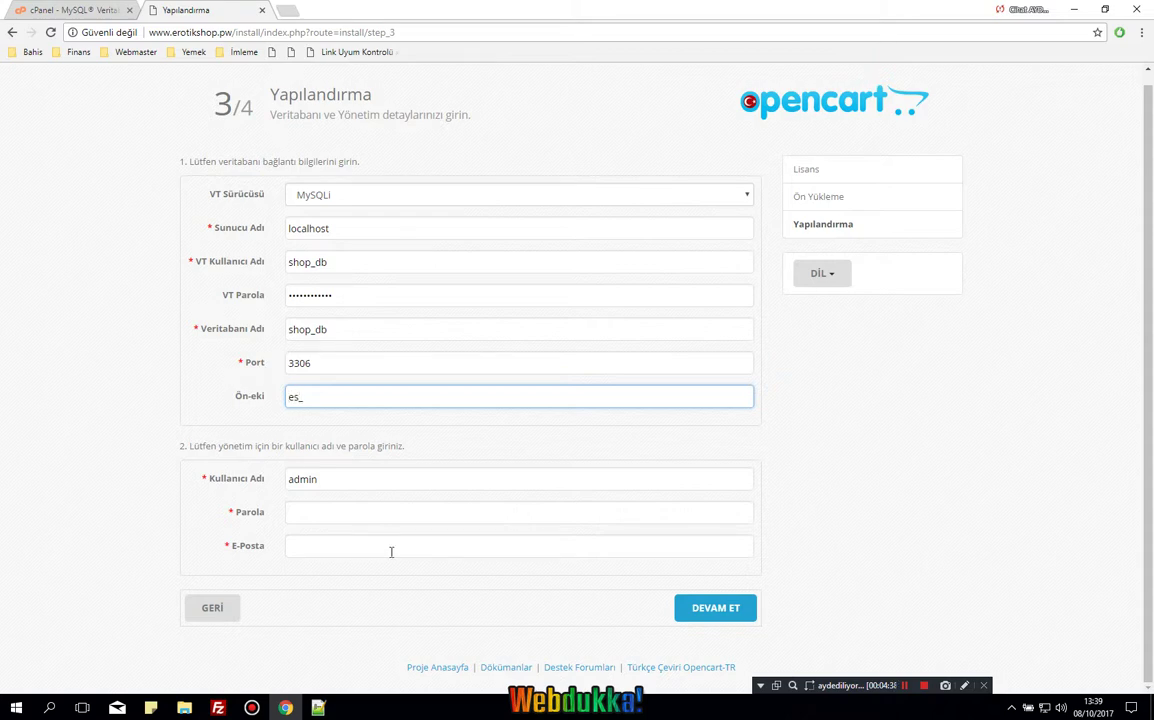
key(Tab)
key(Tab)
text(a)
click(337, 546)
text(asd)
click(353, 515)
click(370, 484)
double_click(370, 484)
text(A)
key(Tab)
key(shift+Tab)
key(Tab)
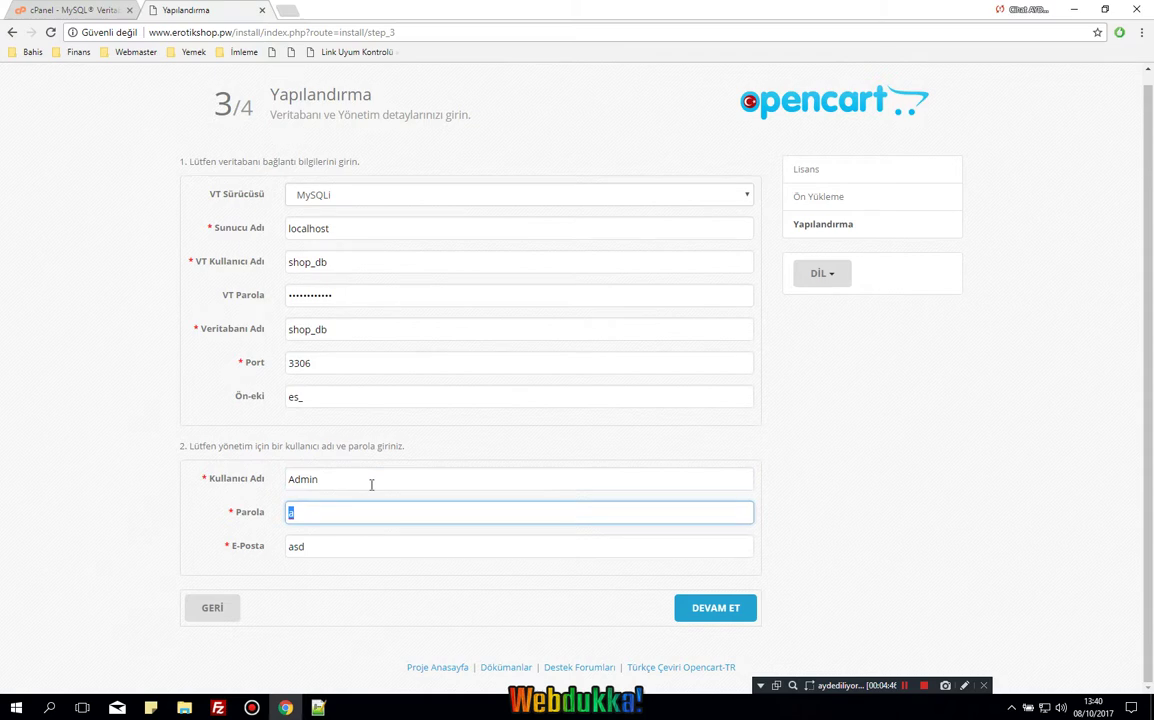
key(Tab)
Run the installation and dismiss the save-password offer and the delete-install-folder reminder.
key(Return)
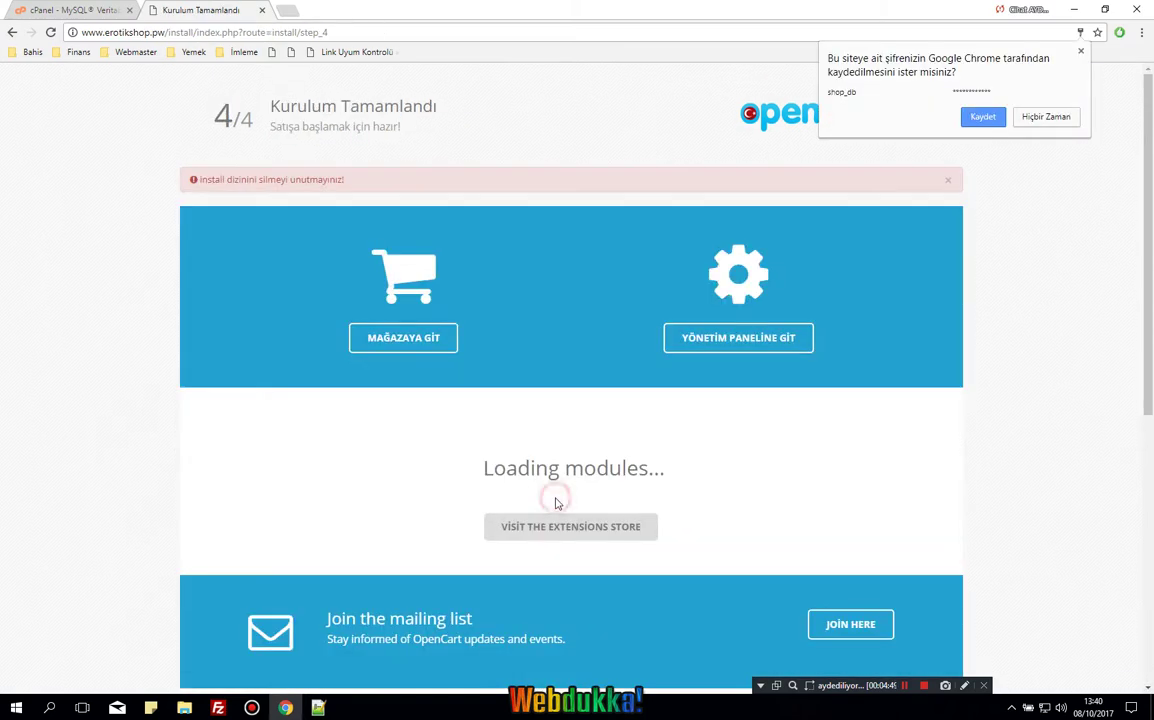
click(1017, 433)
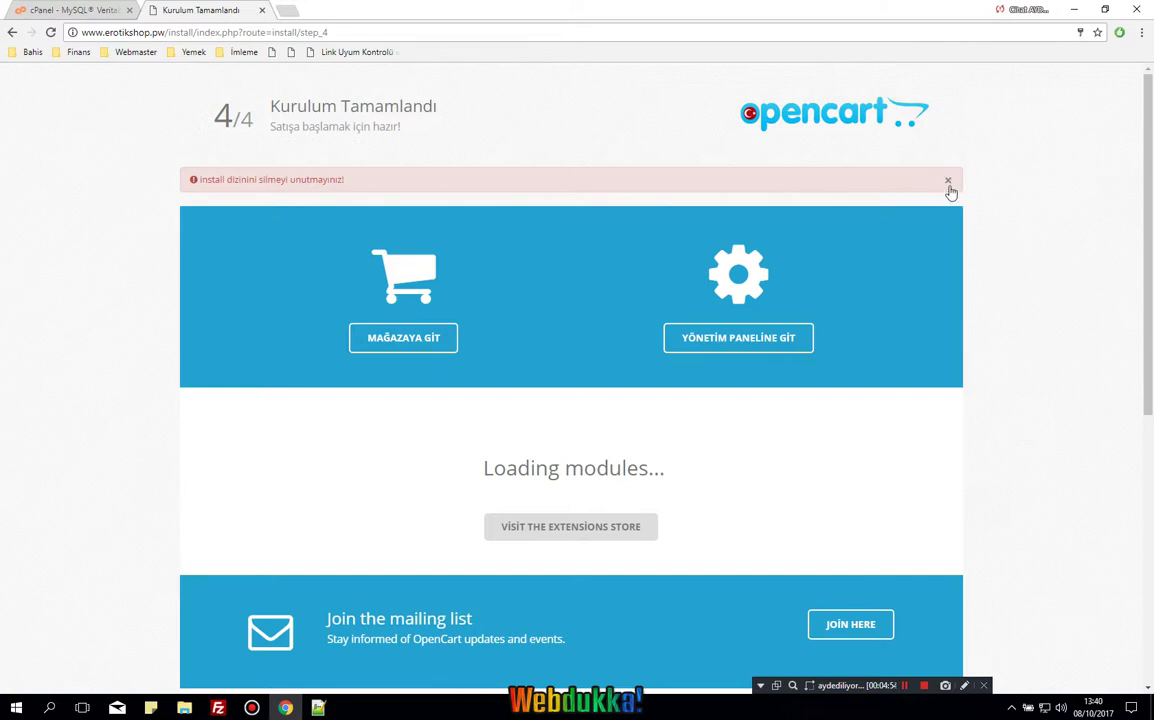
click(949, 183)
Delete the install folder from public_html, then open the storefront via MAĞAZAYA GİT.
key(alt+Tab)
double_click(652, 240)
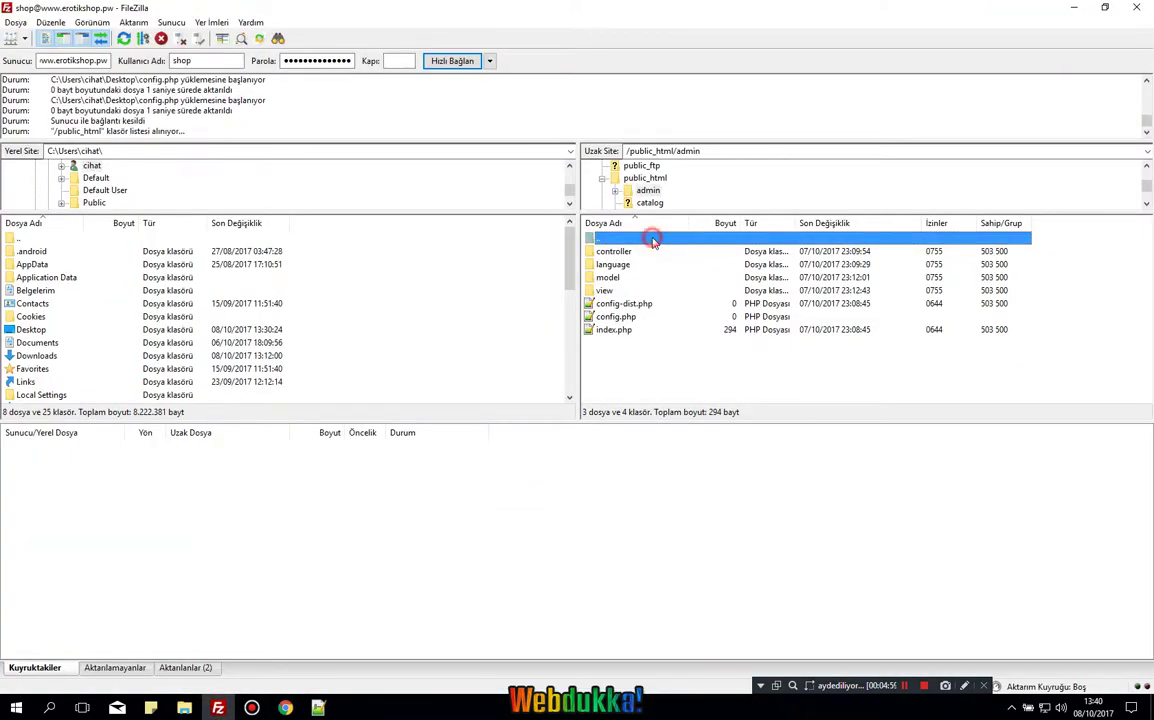
click(615, 290)
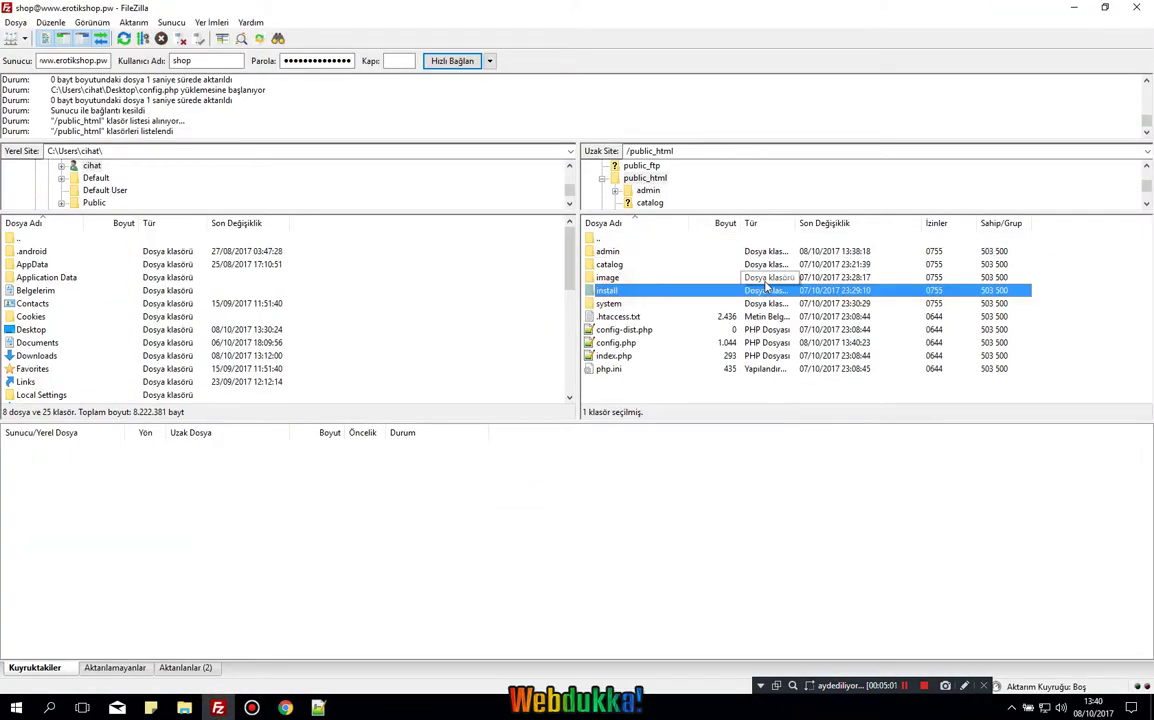
key(Delete)
key(Return)
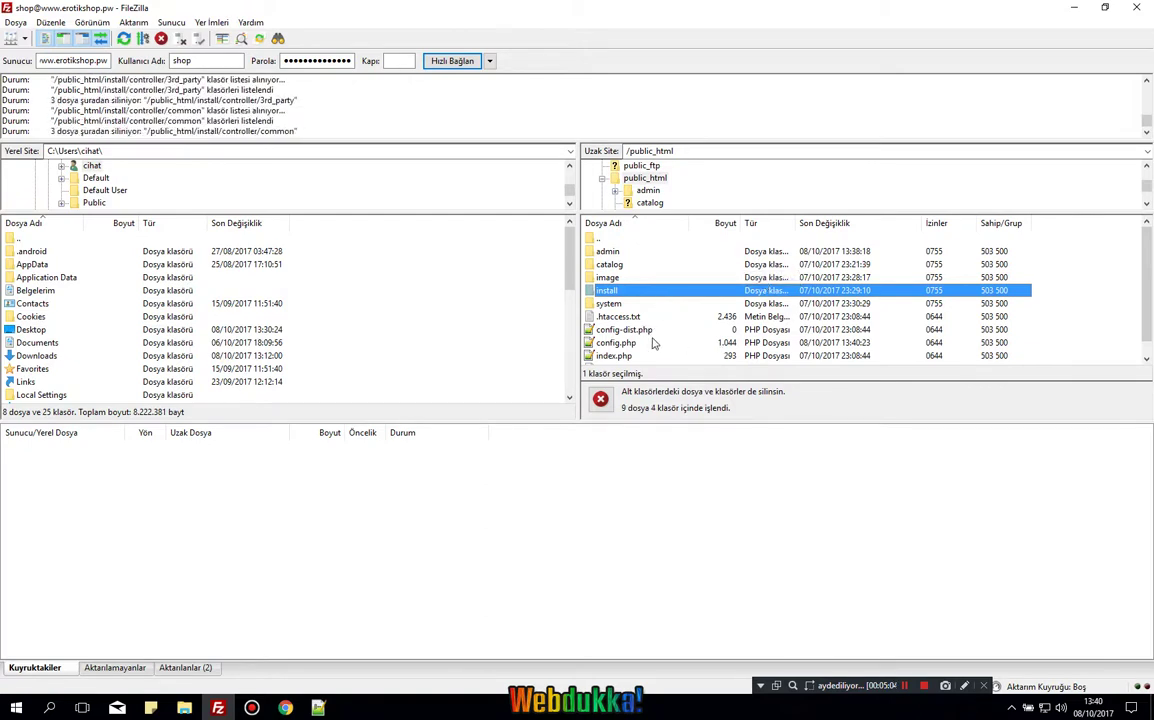
click(285, 707)
click(405, 339)
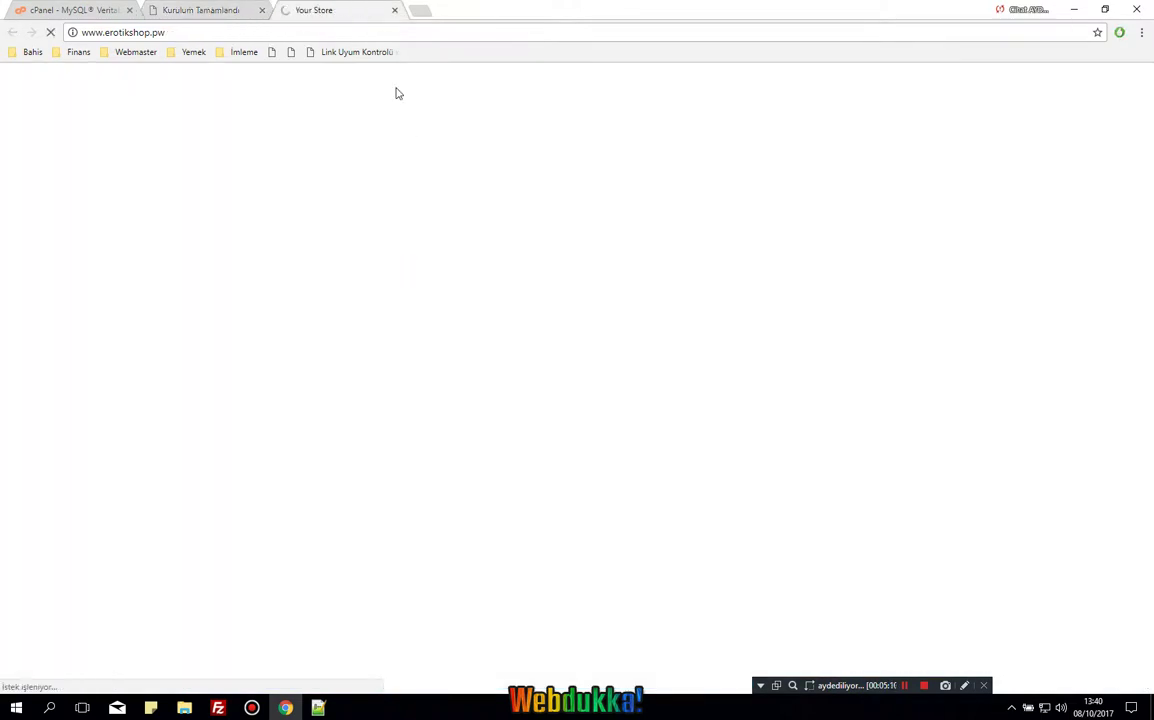
Open the admin panel from the Kurulum Tamamlandı page and scroll through the storefront's featured products.
click(201, 8)
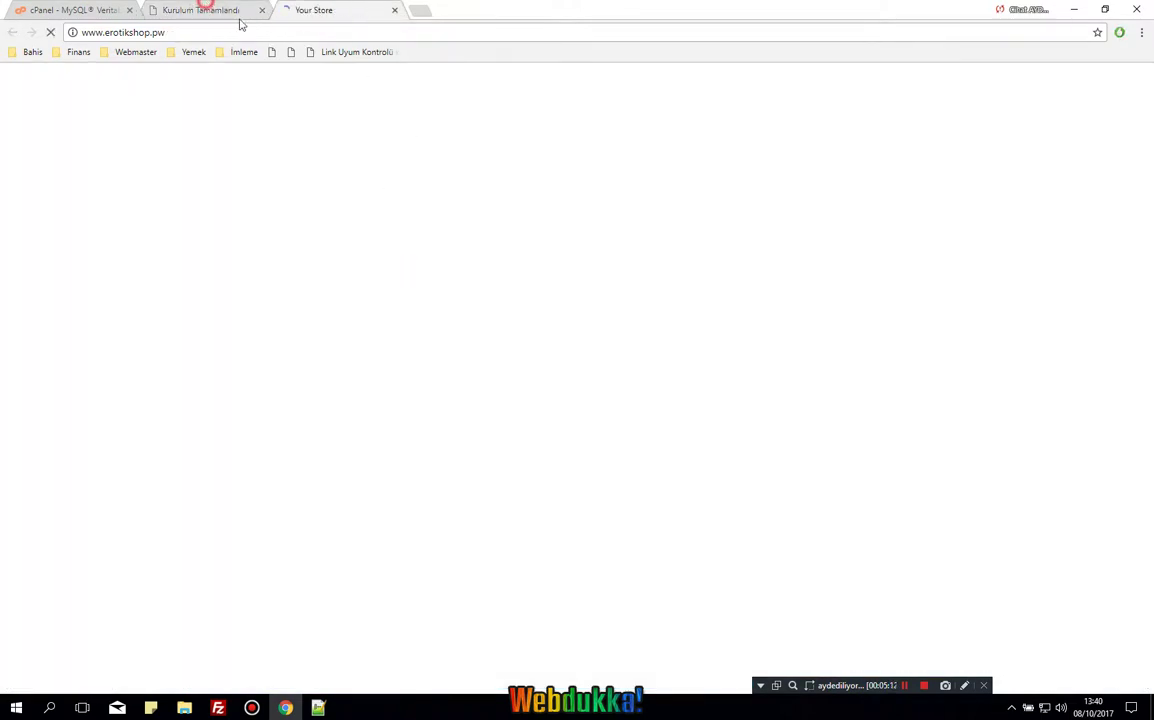
click(748, 339)
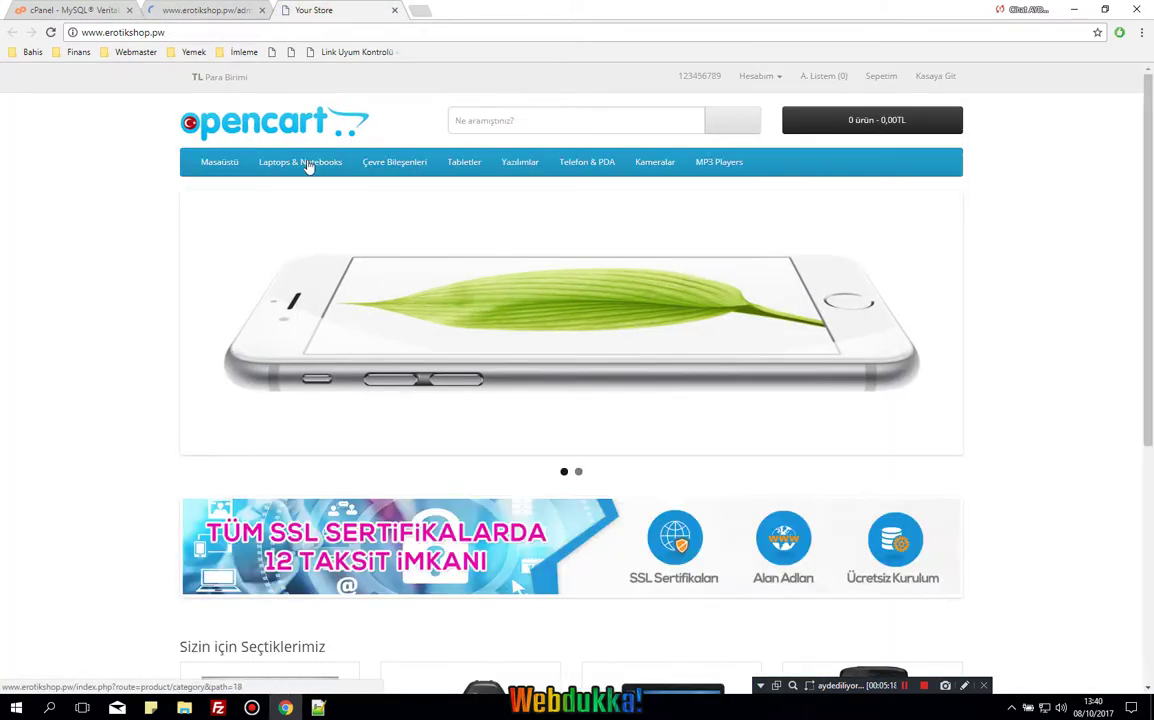
scroll(166, 451, down, 2)
scroll(166, 451, down, 3)
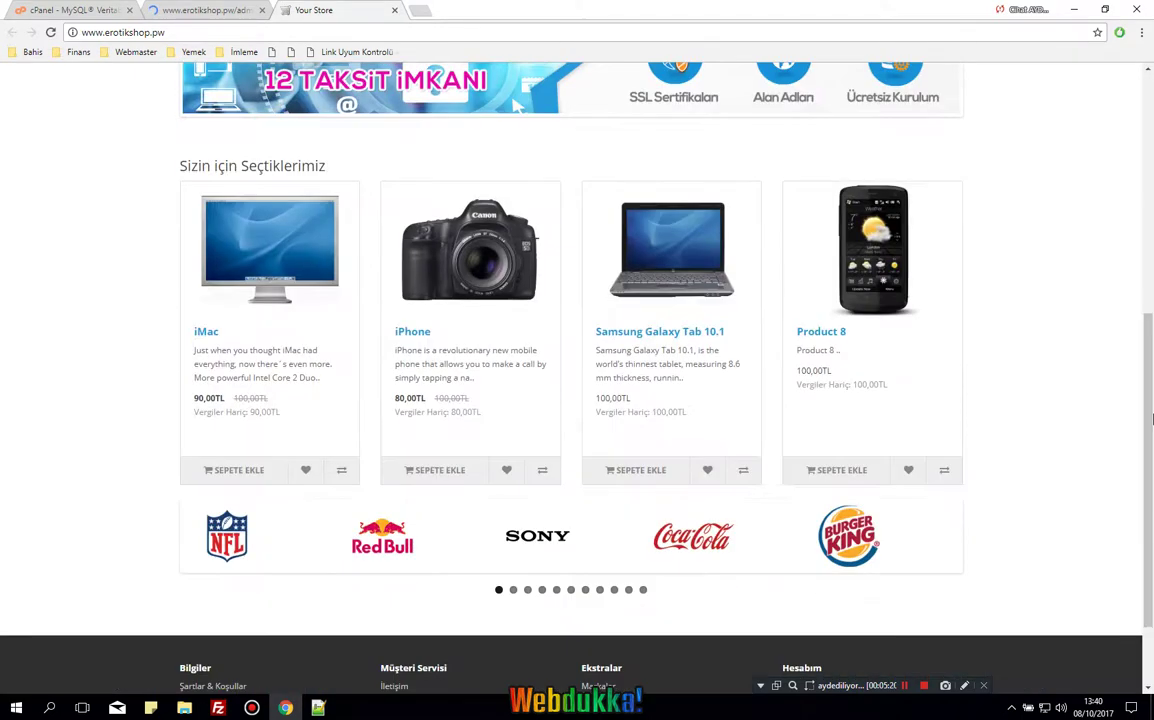
drag(1145, 348, 1145, 120)
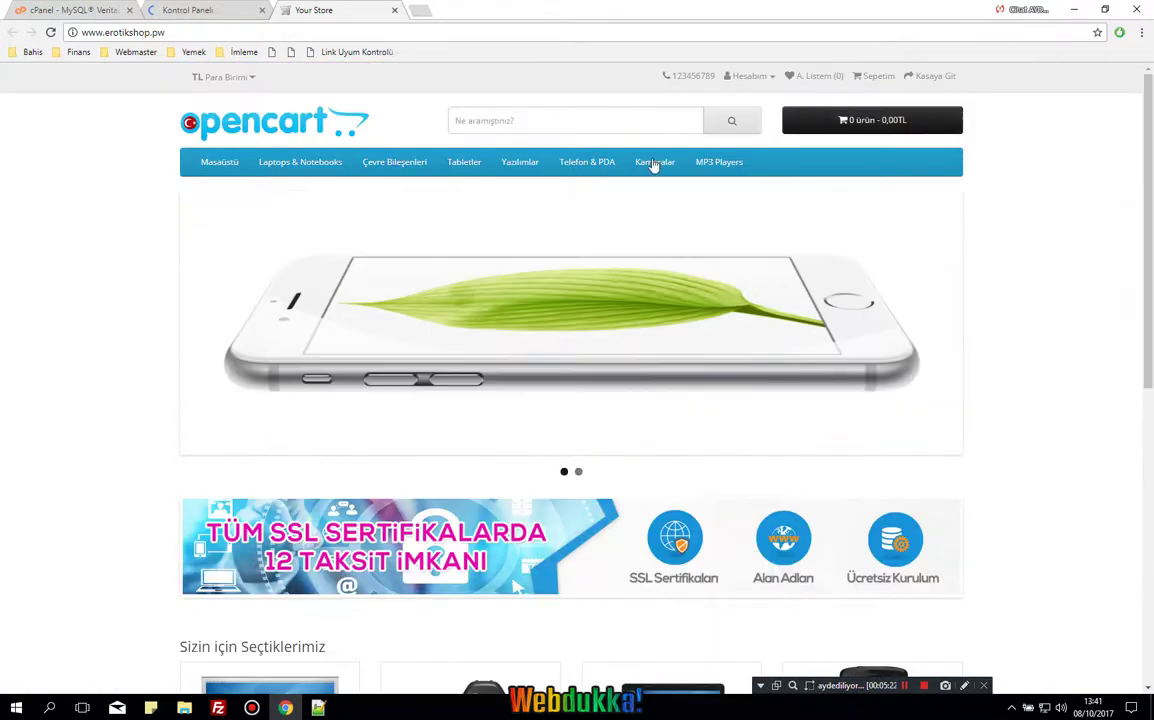
Log in on the Kontrol Paneli tab with the Admin username and its password.
click(205, 10)
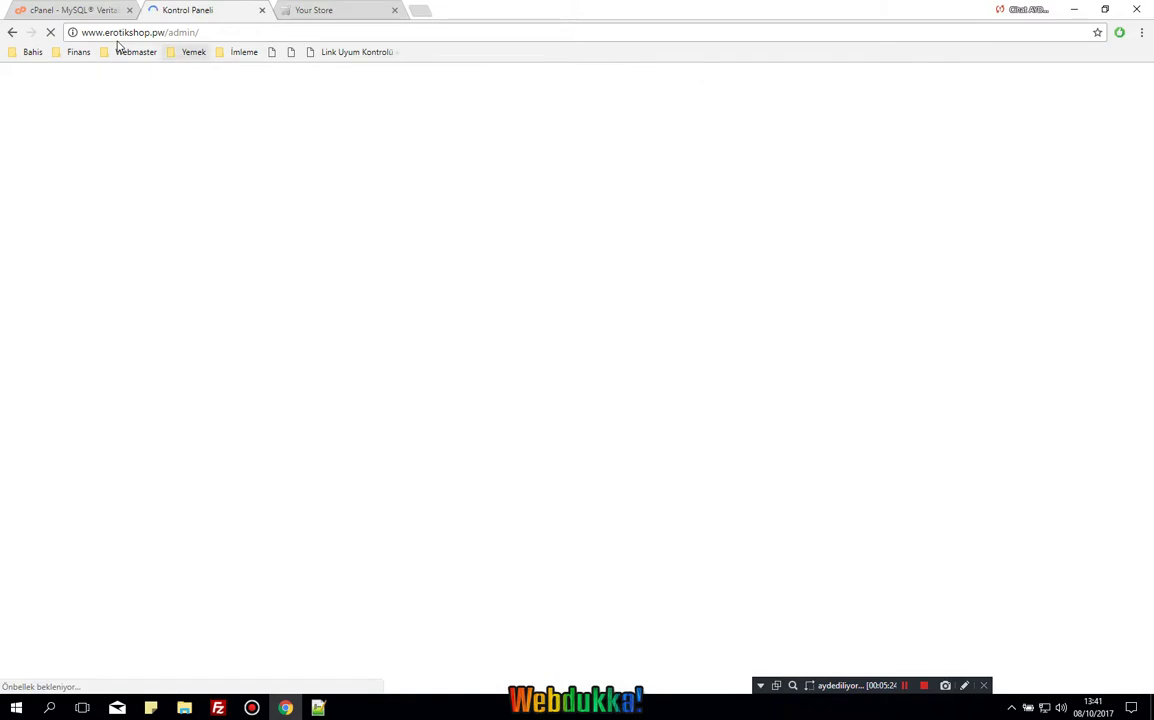
click(388, 6)
click(205, 10)
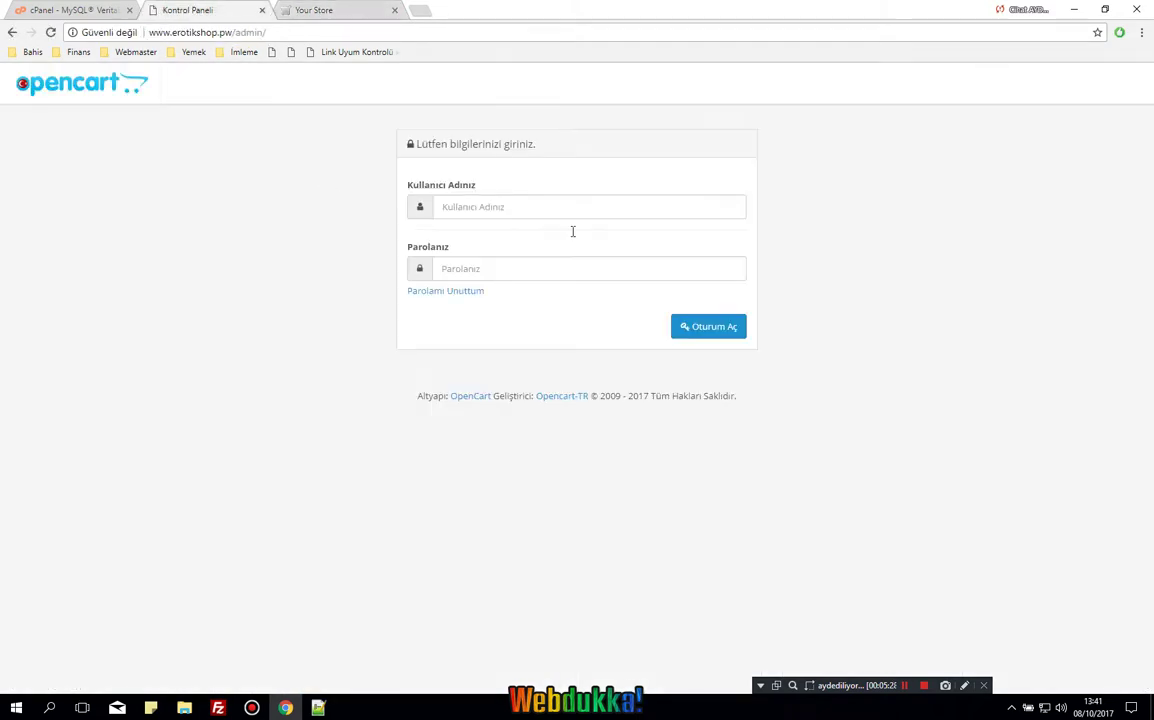
click(578, 214)
text(A)
key(Down)
key(Return)
key(Tab)
text(••)
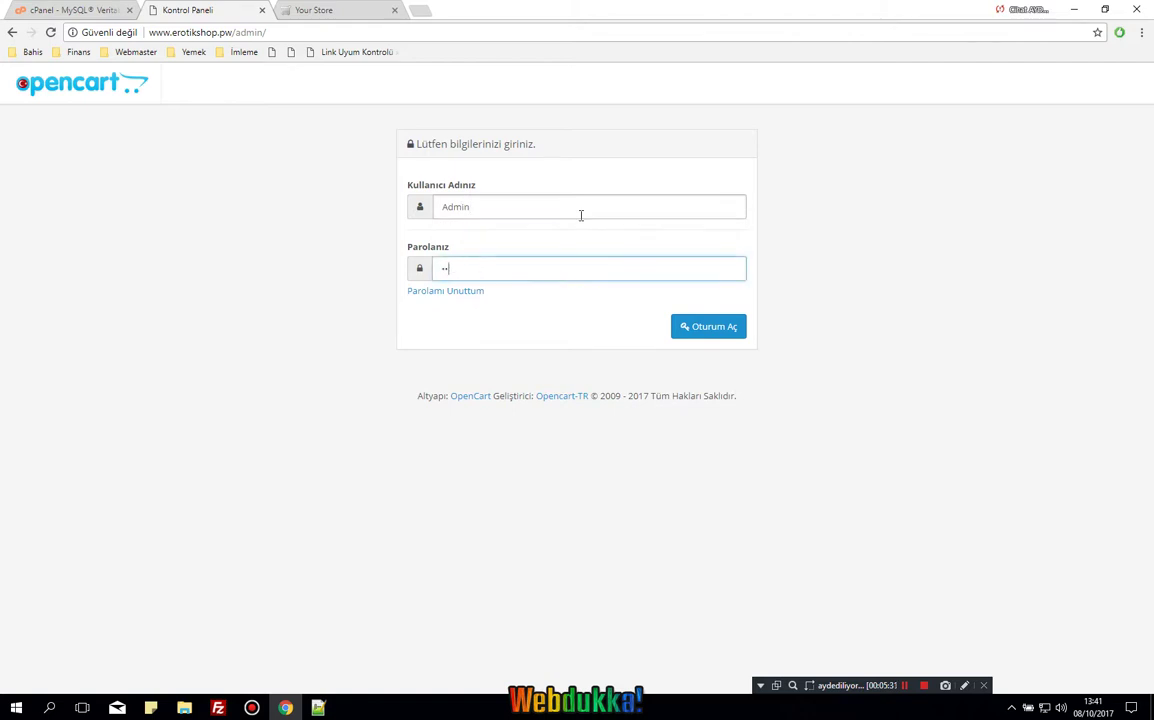
key(Return)
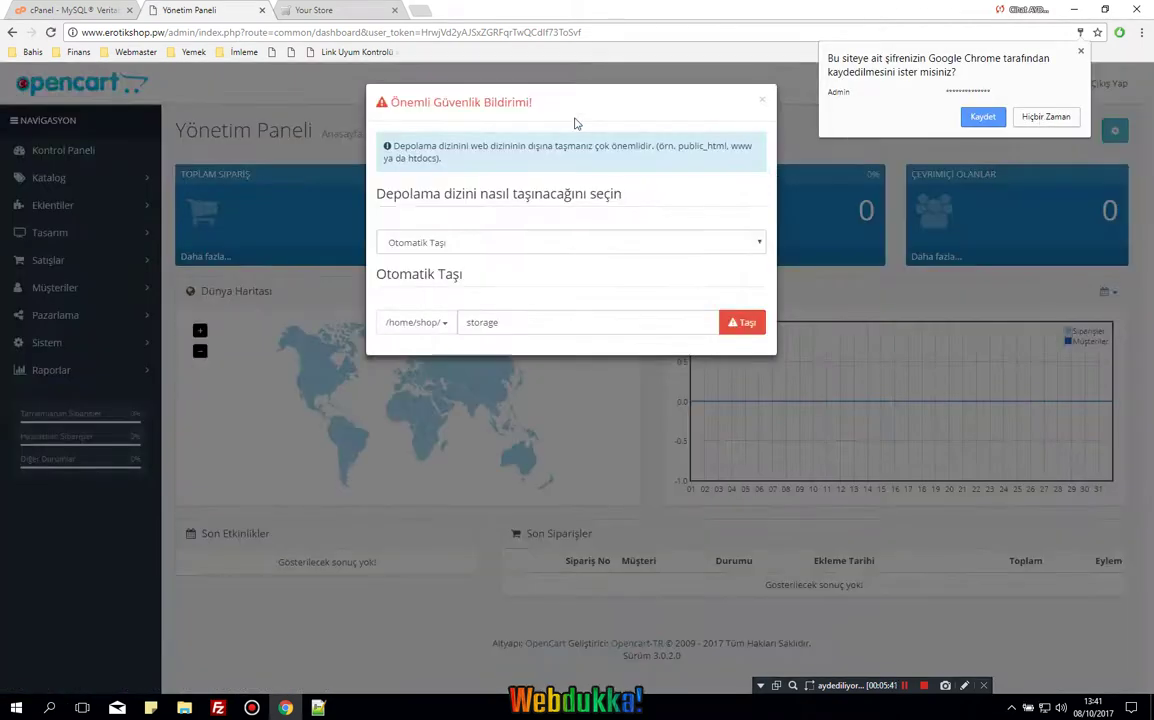
Dismiss the password prompt and move the storage directory automatically to /home/shop/storage.
click(575, 123)
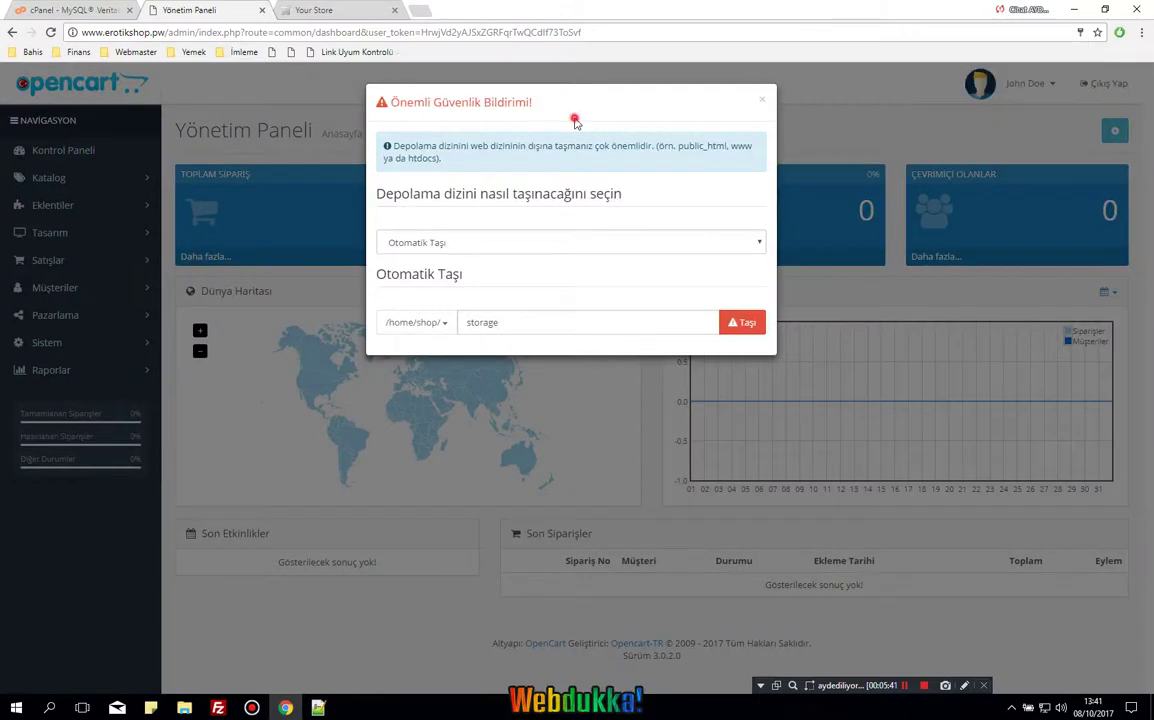
triple_click(520, 158)
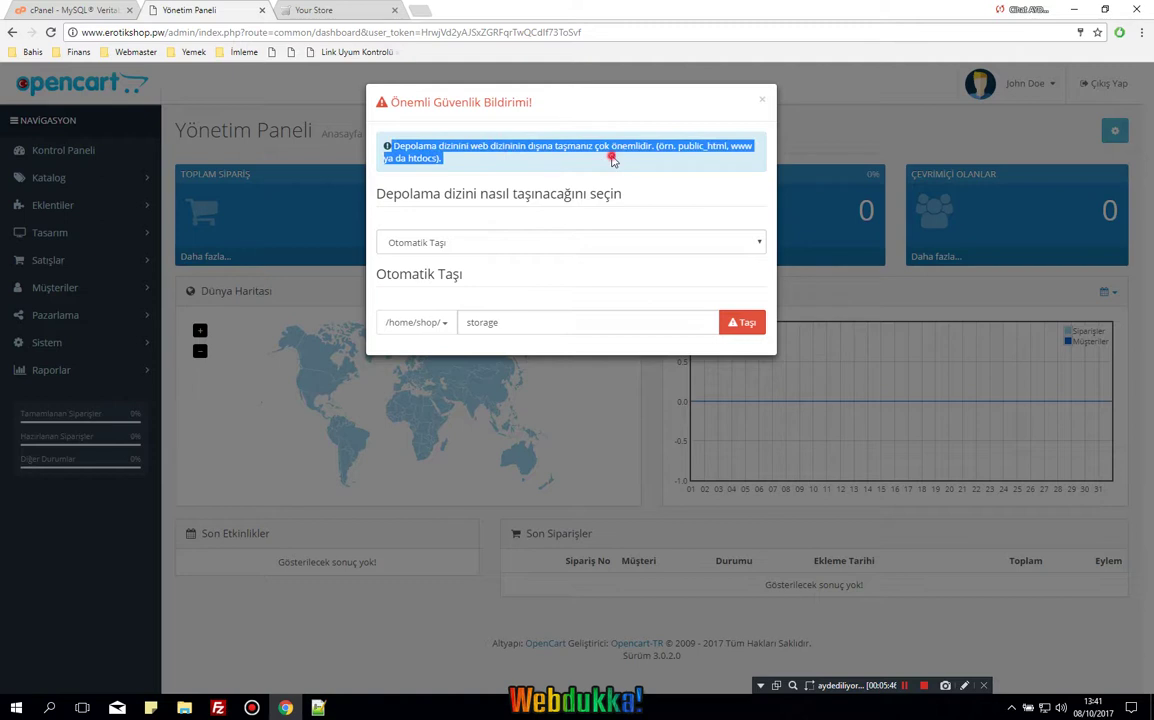
click(612, 159)
click(493, 242)
click(472, 262)
click(515, 324)
click(750, 330)
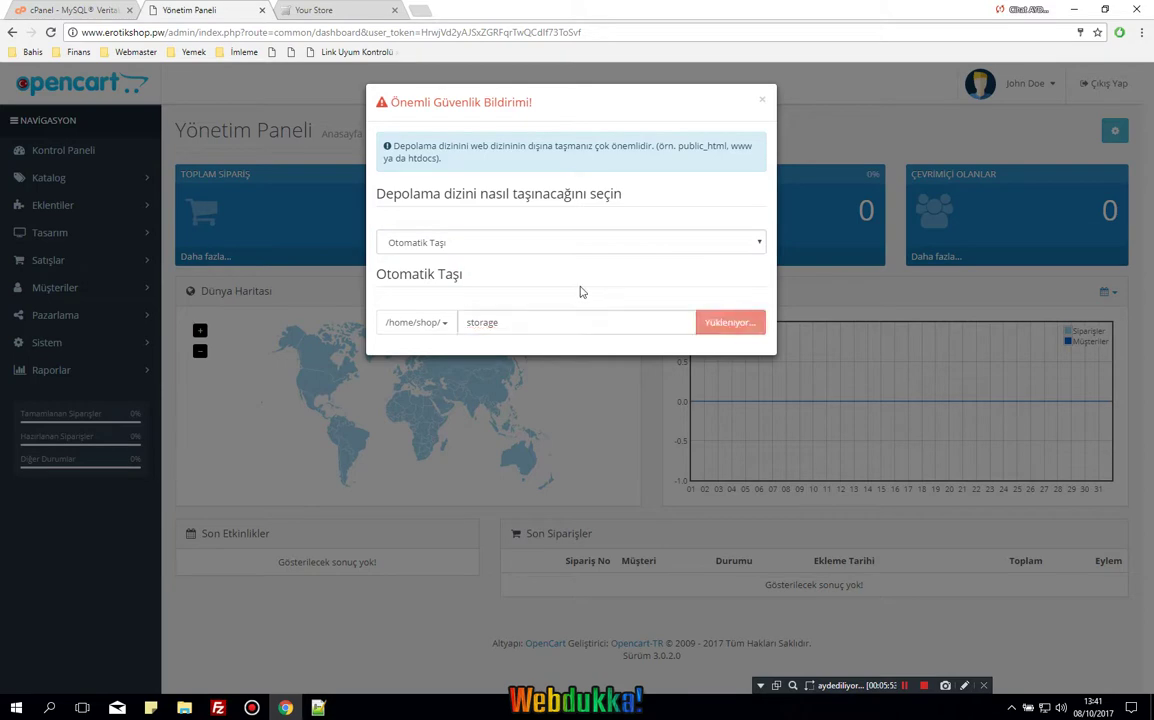
Close the Önemli Güvenlik Bildirimi notice and briefly check the user account menu.
click(760, 92)
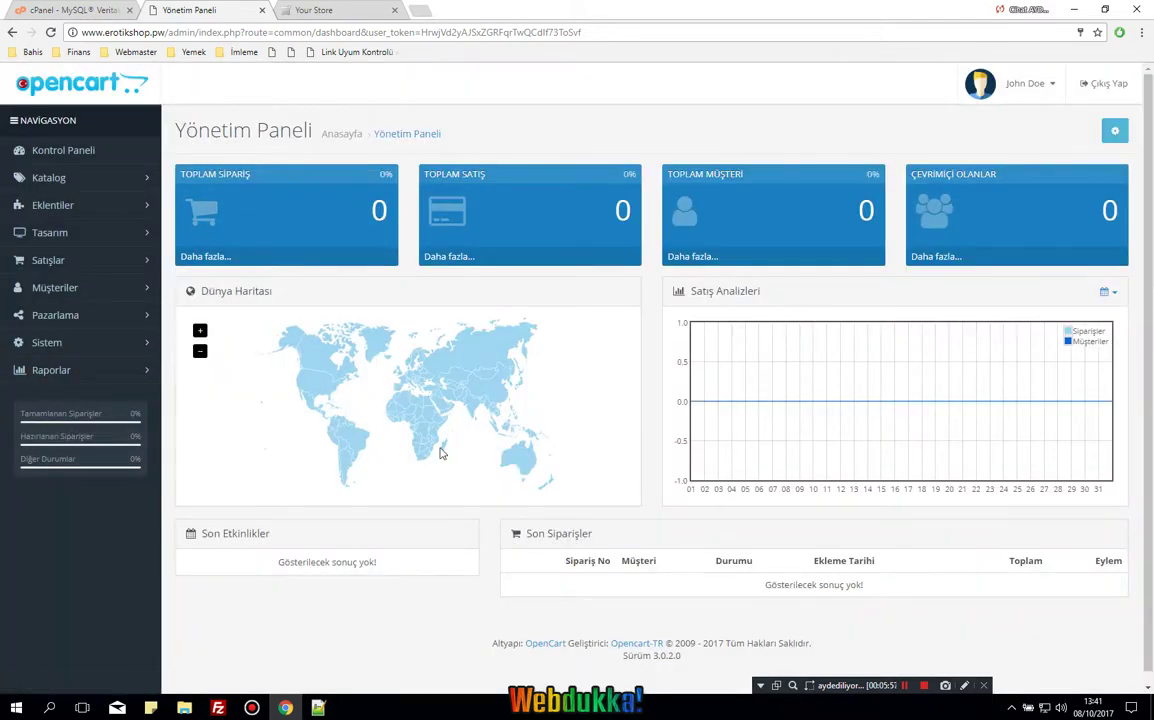
scroll(441, 453, down, 1)
scroll(616, 504, up, 1)
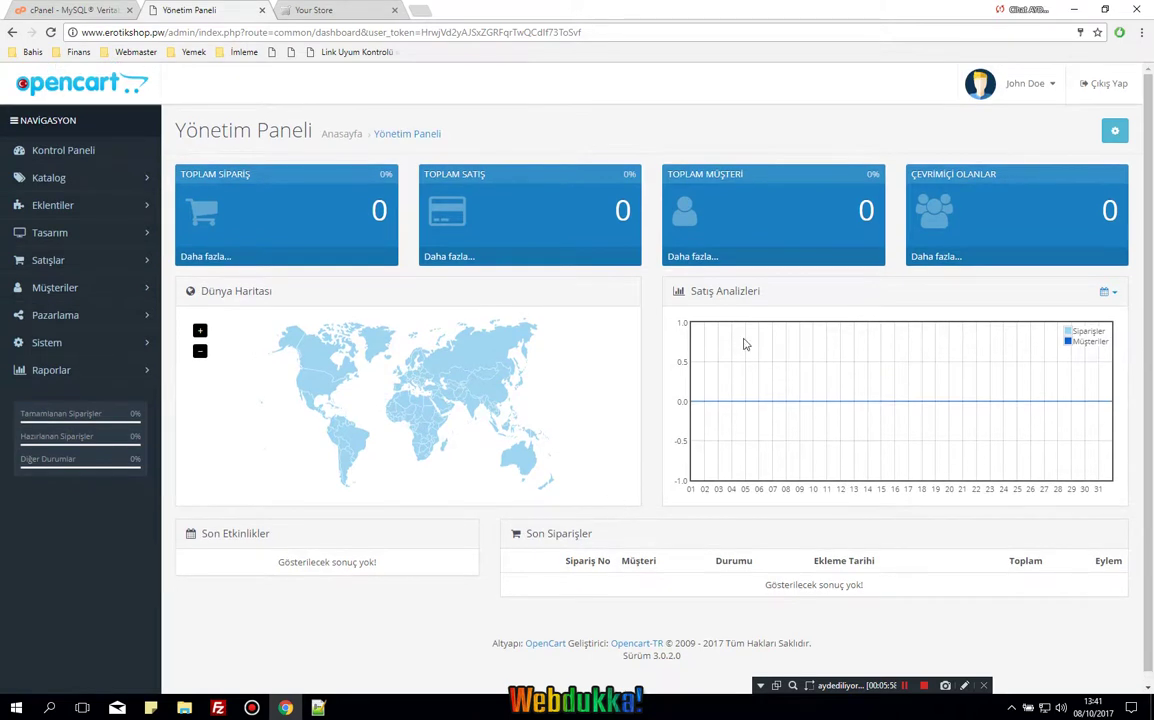
click(975, 84)
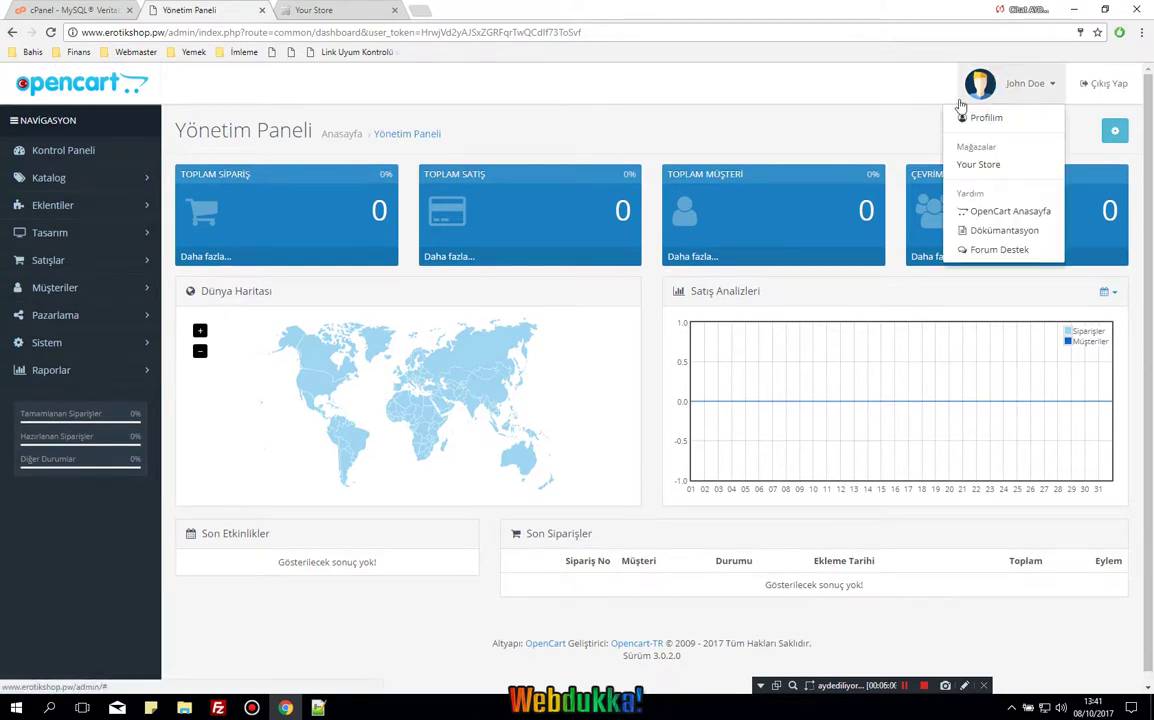
click(815, 147)
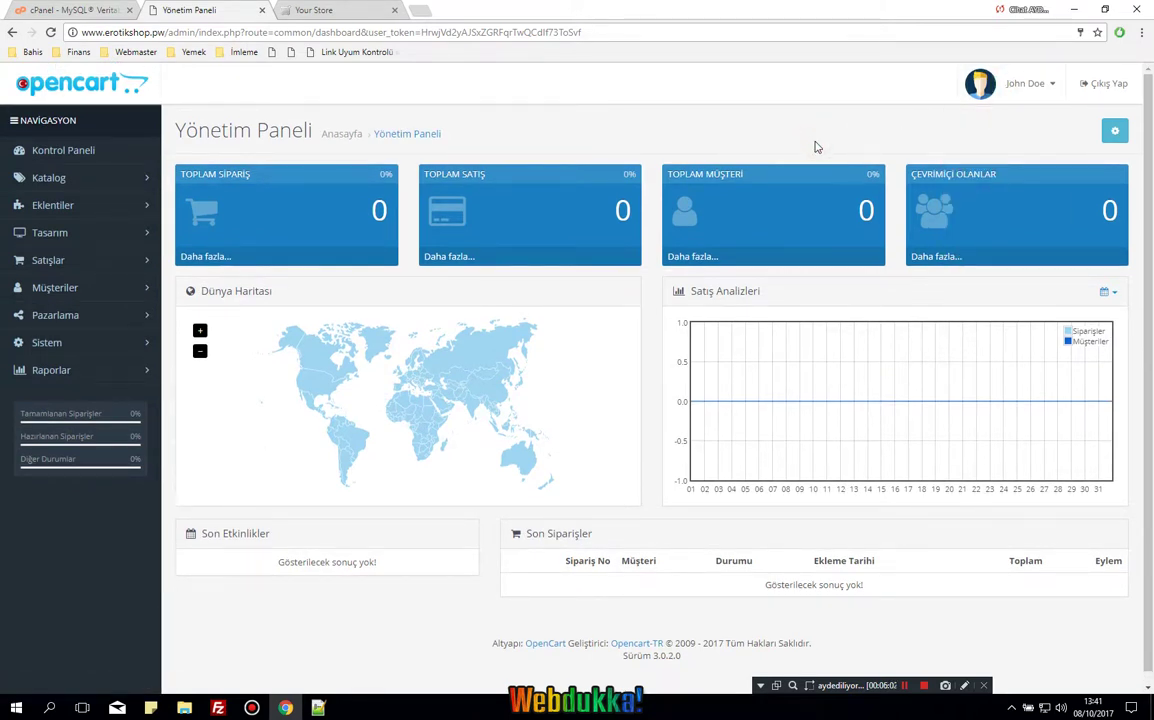